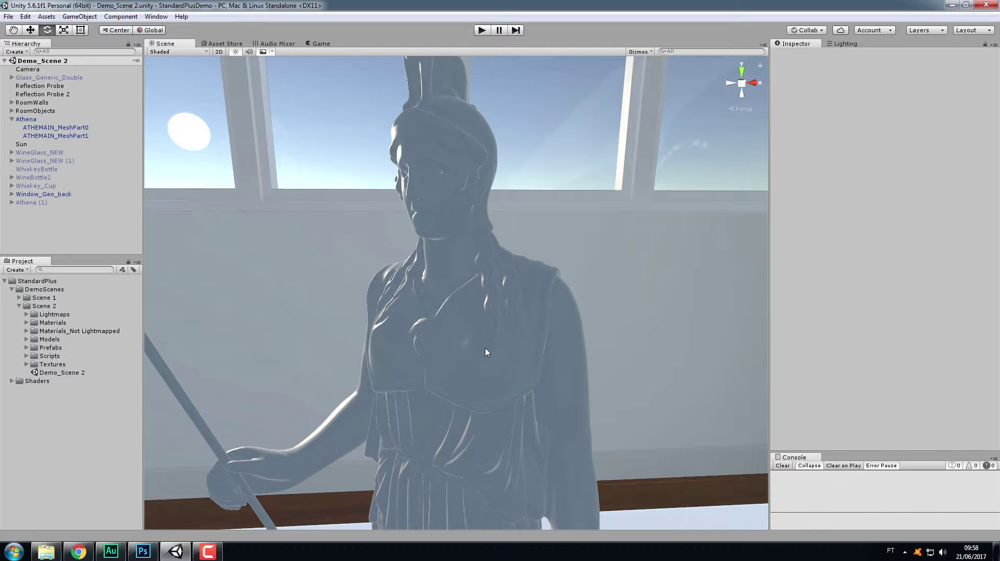
# Step: Create a new material asset named Translucent in the Project panel
pyautogui.scroll(-5, 312, 218)
pyautogui.scroll(5, 177, 327)
pyautogui.keyDown('alt'); pyautogui.moveTo(208, 375); pyautogui.dragTo(468, 358); pyautogui.keyUp('alt')
pyautogui.rightClick(27, 404)
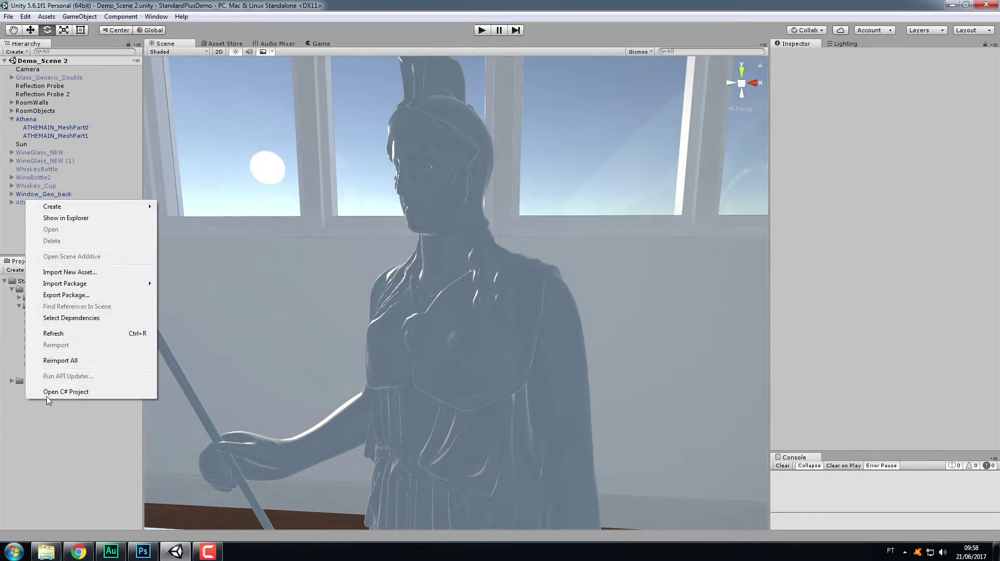
pyautogui.moveTo(132, 207)
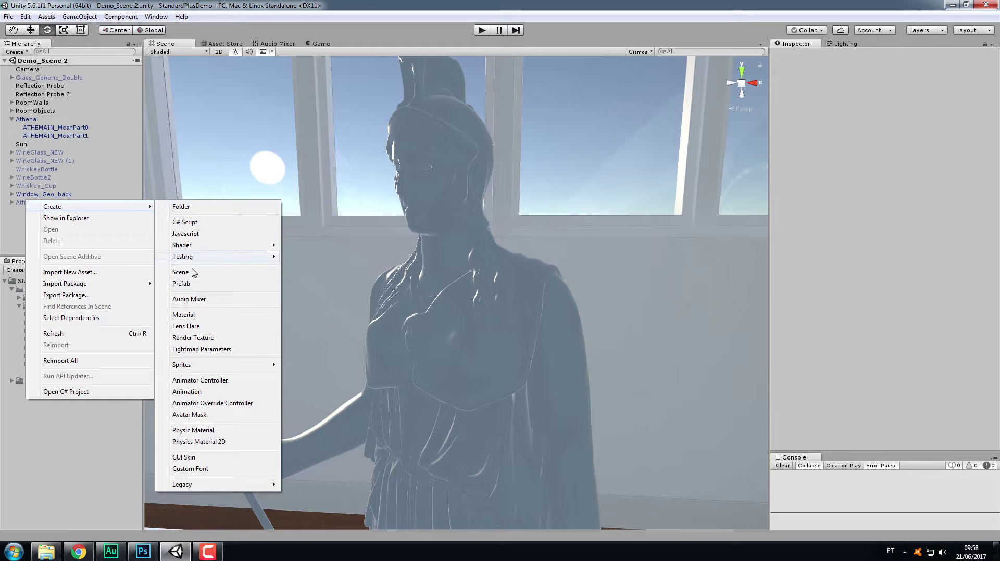
pyautogui.click(205, 315)
pyautogui.write('Tra')
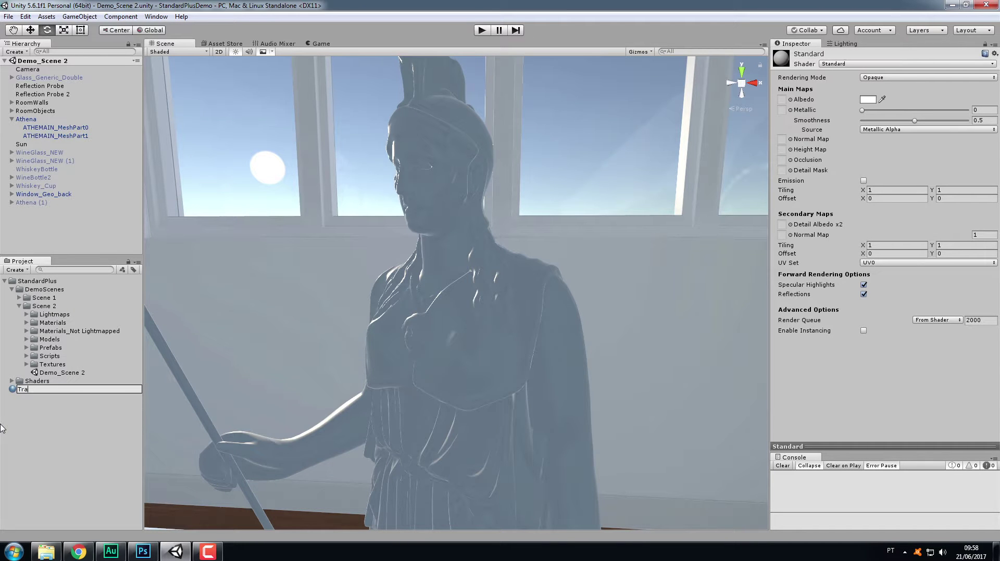
pyautogui.write('nslucent')
pyautogui.click(50, 415)
# Step: Assign the Translucent material to both ATHEMAIN mesh parts and show its settings
pyautogui.click(55, 127)
pyautogui.keyDown('shift'); pyautogui.click(56, 136); pyautogui.keyUp('shift')
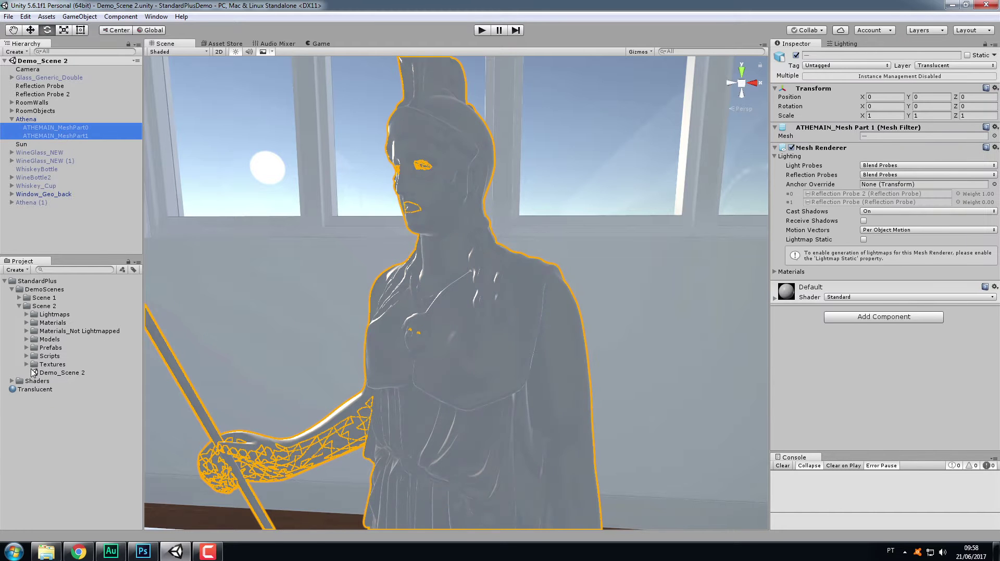
pyautogui.moveTo(35, 390); pyautogui.dragTo(871, 377)
pyautogui.click(50, 392)
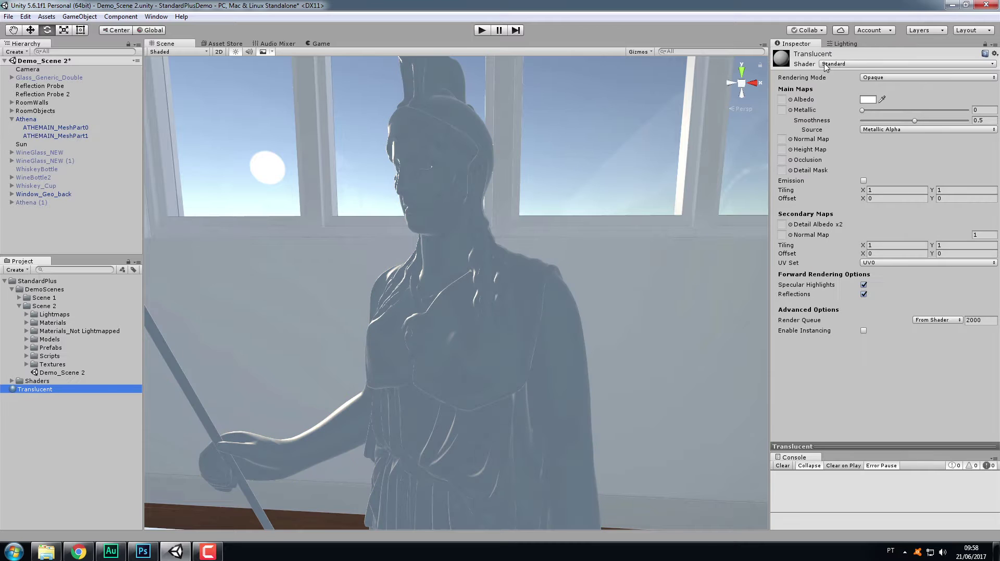
# Step: Change the Translucent material's shader to Standard Plus/Standard Plus
pyautogui.click(942, 65)
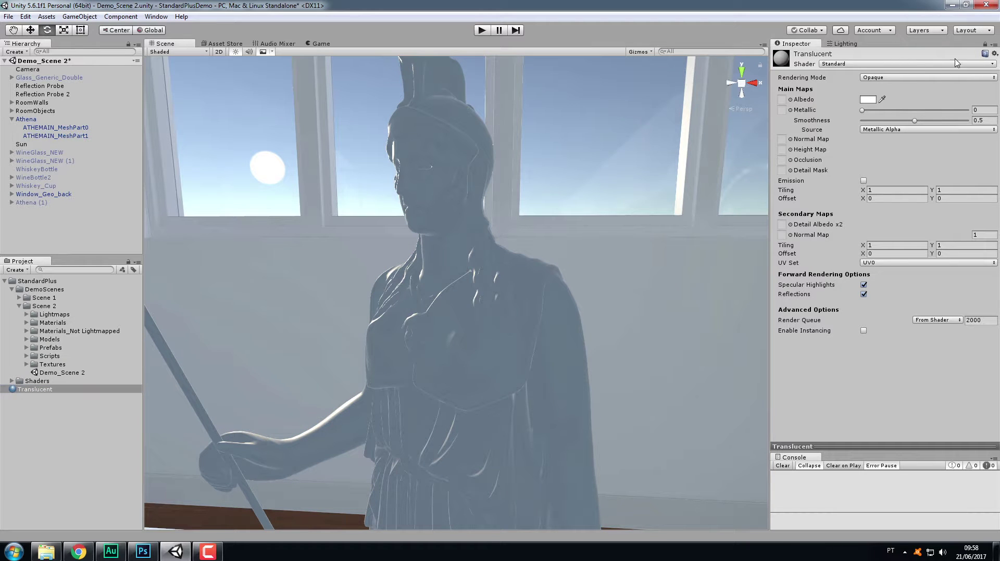
pyautogui.click(856, 65)
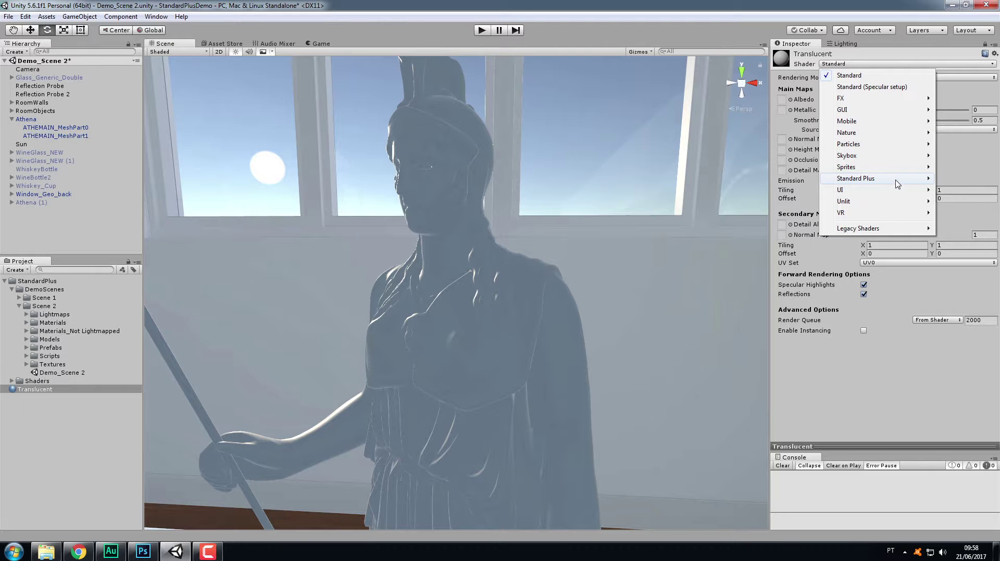
pyautogui.moveTo(896, 183)
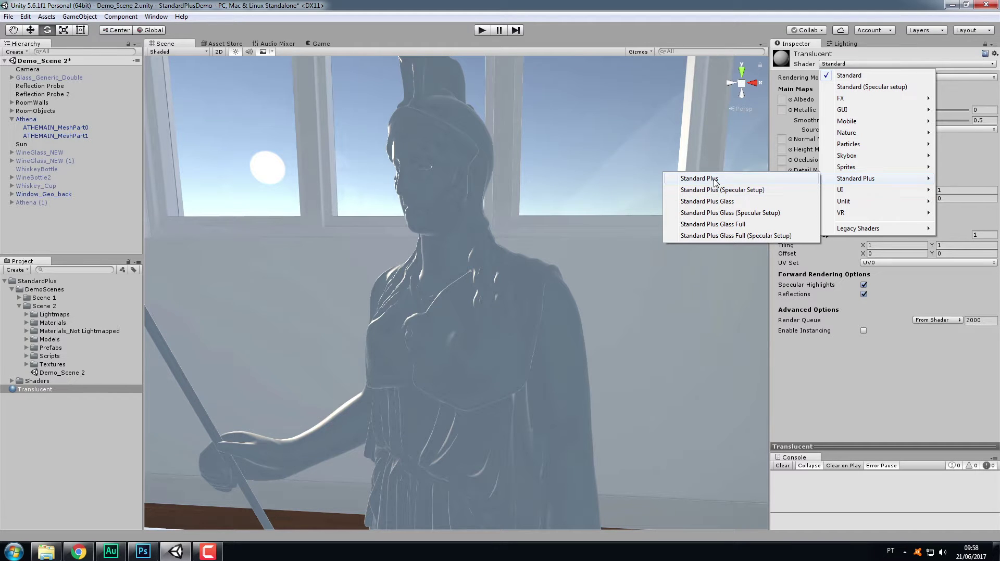
pyautogui.click(714, 179)
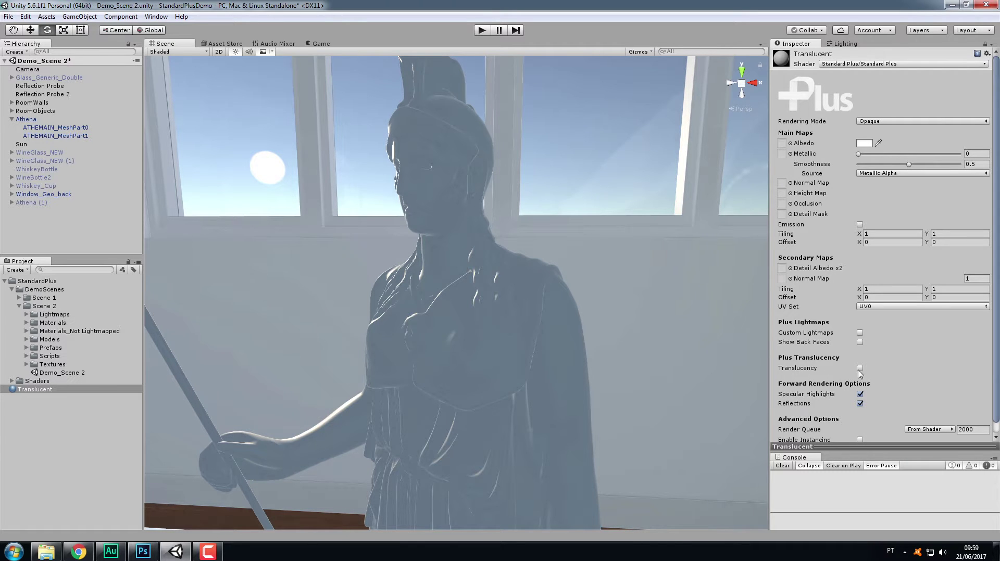
# Step: Tick Translucency under Plus Translucency and inspect the statue from several angles
pyautogui.click(860, 368)
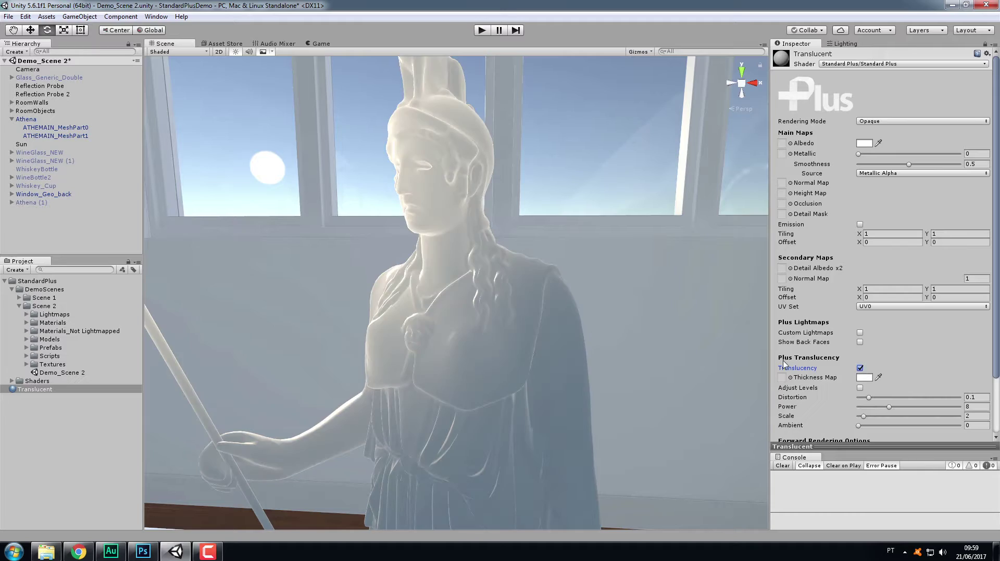
pyautogui.keyDown('alt'); pyautogui.moveTo(507, 354); pyautogui.dragTo(370, 141); pyautogui.keyUp('alt')
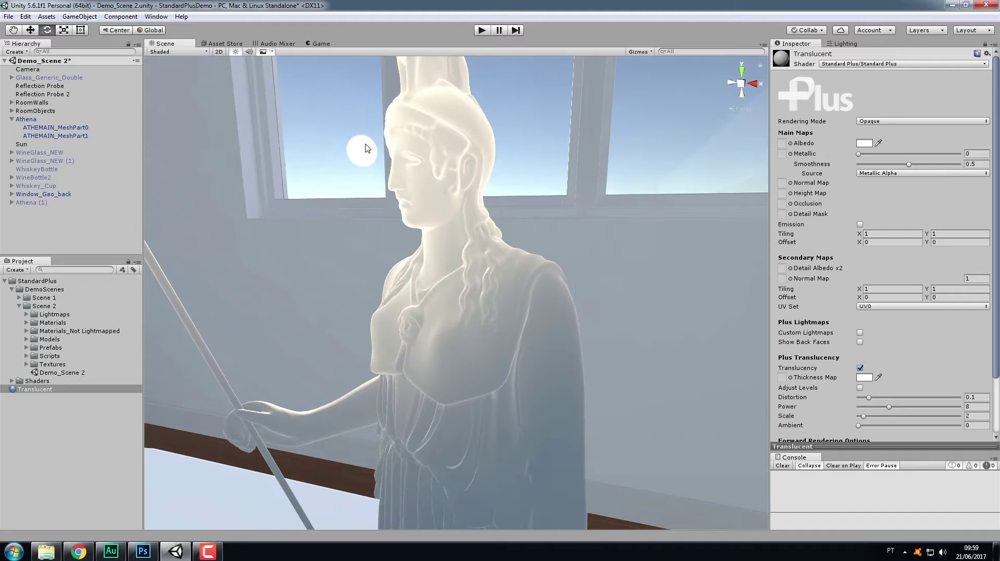
pyautogui.keyDown('alt'); pyautogui.moveTo(470, 272); pyautogui.dragTo(448, 260); pyautogui.keyUp('alt')
pyautogui.click(57, 145)
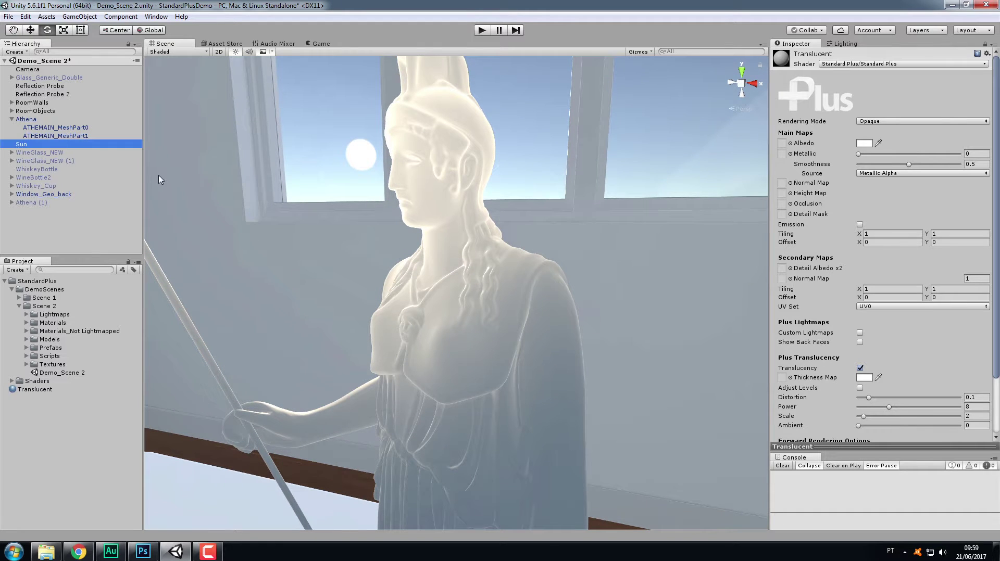
pyautogui.click(78, 231)
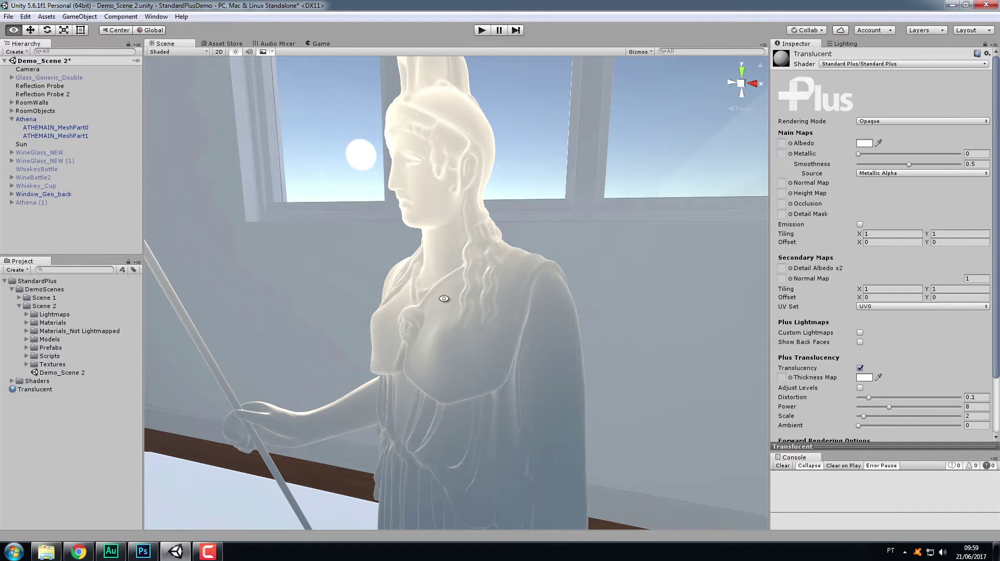
pyautogui.keyDown('alt'); pyautogui.moveTo(386, 276); pyautogui.dragTo(483, 293); pyautogui.keyUp('alt')
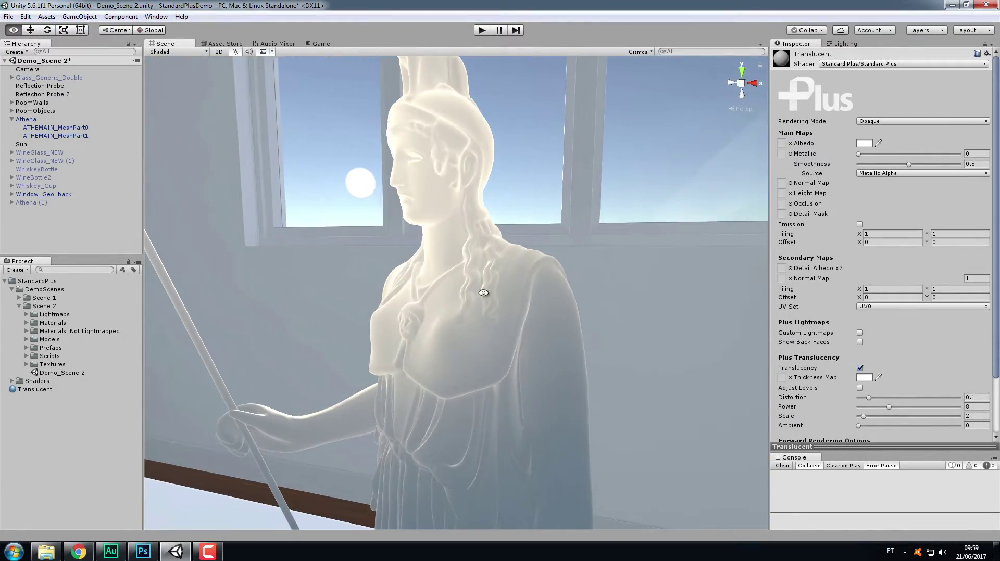
# Step: Set the translucency Thickness Map colour to a strong saturated orange
pyautogui.click(863, 377)
pyautogui.moveTo(876, 310); pyautogui.dragTo(877, 305)
pyautogui.moveTo(828, 244)
pyautogui.mouseDown()
pyautogui.moveTo(838, 260)
pyautogui.moveTo(855, 225)
pyautogui.moveTo(842, 221)
pyautogui.mouseUp()
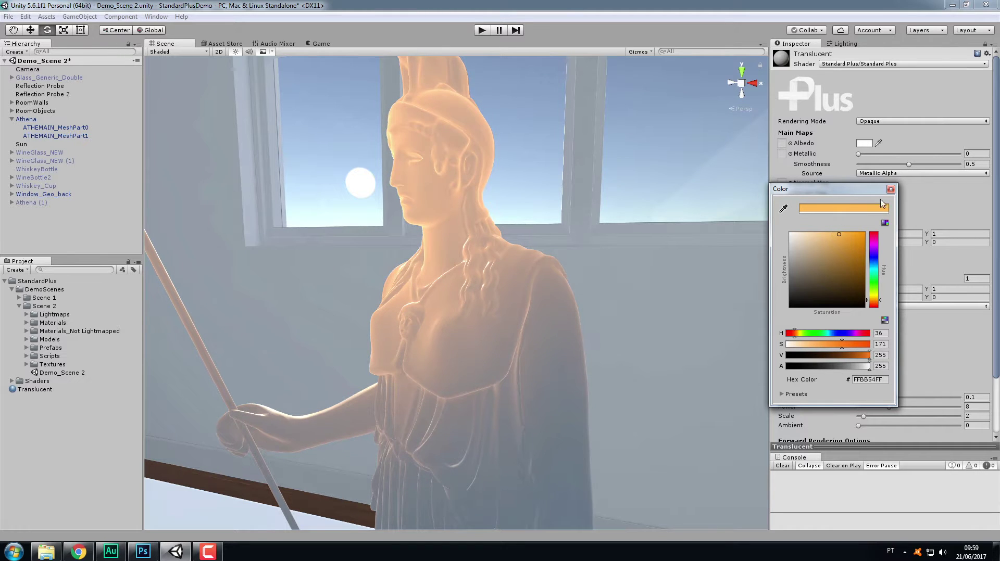
pyautogui.click(891, 189)
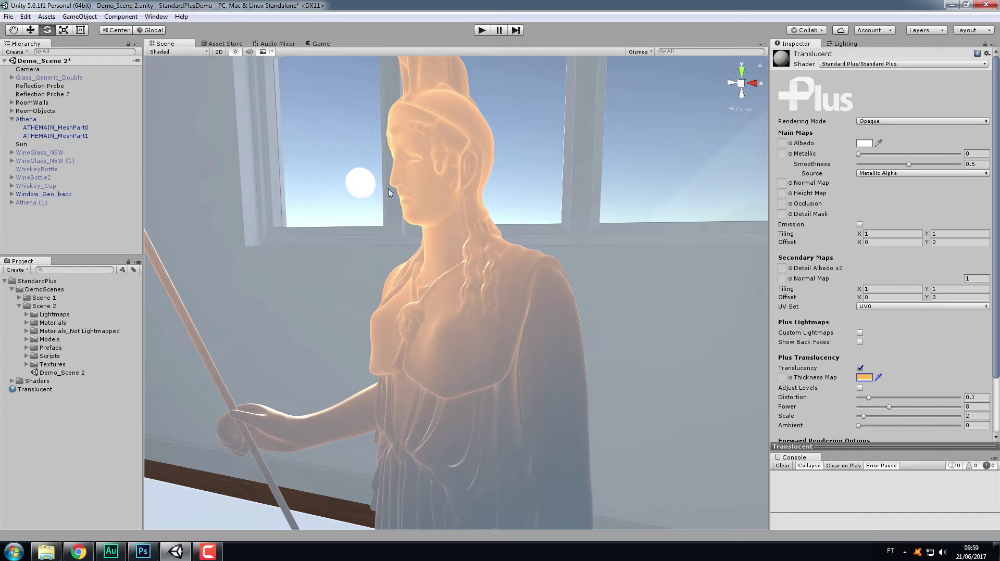
pyautogui.moveTo(453, 218)
pyautogui.keyDown('alt'); pyautogui.mouseDown()
pyautogui.moveTo(446, 129)
pyautogui.moveTo(445, 185)
pyautogui.moveTo(468, 213)
pyautogui.moveTo(528, 214)
pyautogui.moveTo(562, 238)
pyautogui.moveTo(554, 269)
pyautogui.moveTo(476, 274)
pyautogui.moveTo(431, 197)
pyautogui.moveTo(437, 218)
pyautogui.mouseUp(); pyautogui.keyUp('alt')
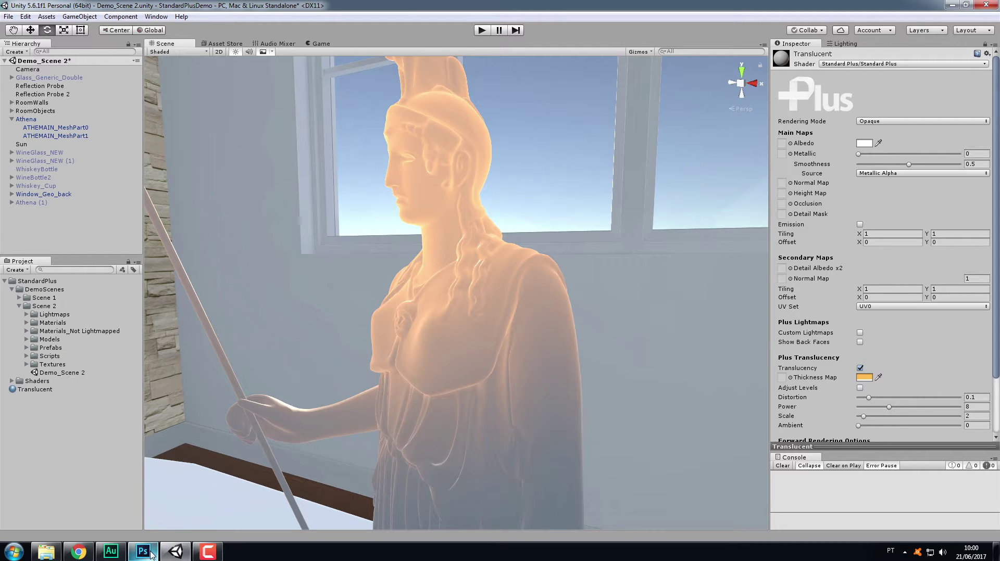
# Step: Invert Athena_ThicknessMap_glass.png in Photoshop with Image > Adjustments > Invert
pyautogui.click(144, 552)
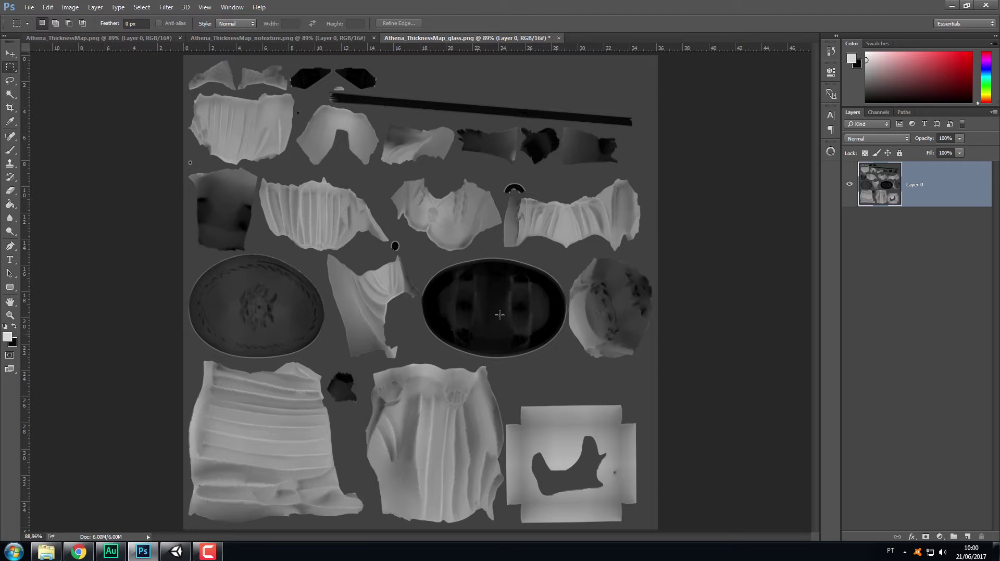
pyautogui.click(71, 8)
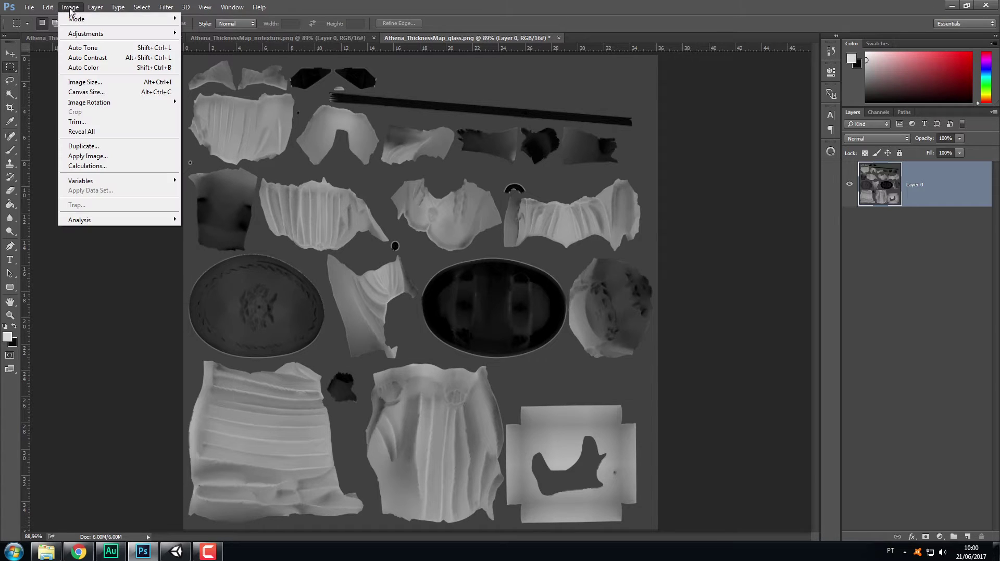
pyautogui.moveTo(94, 33)
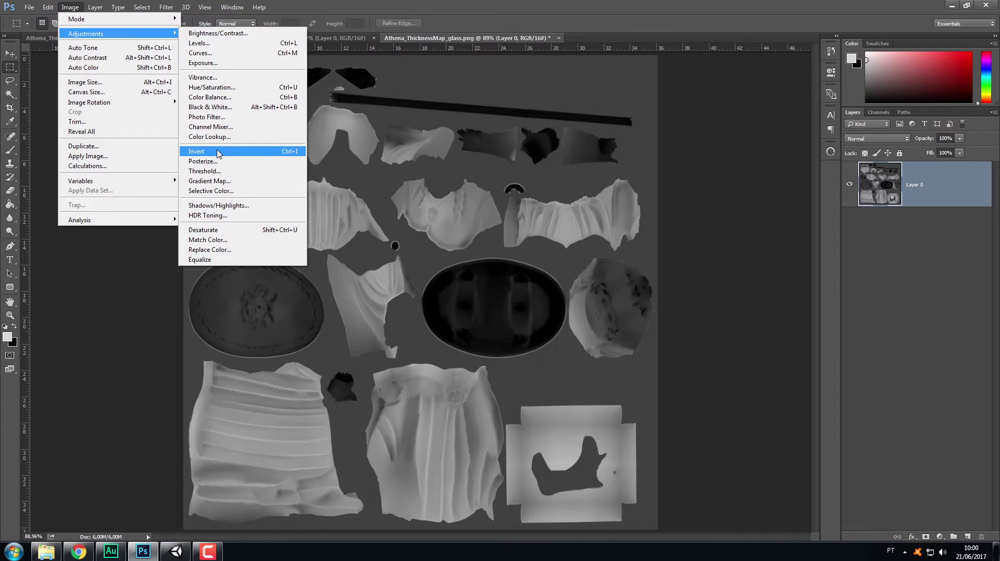
pyautogui.click(223, 151)
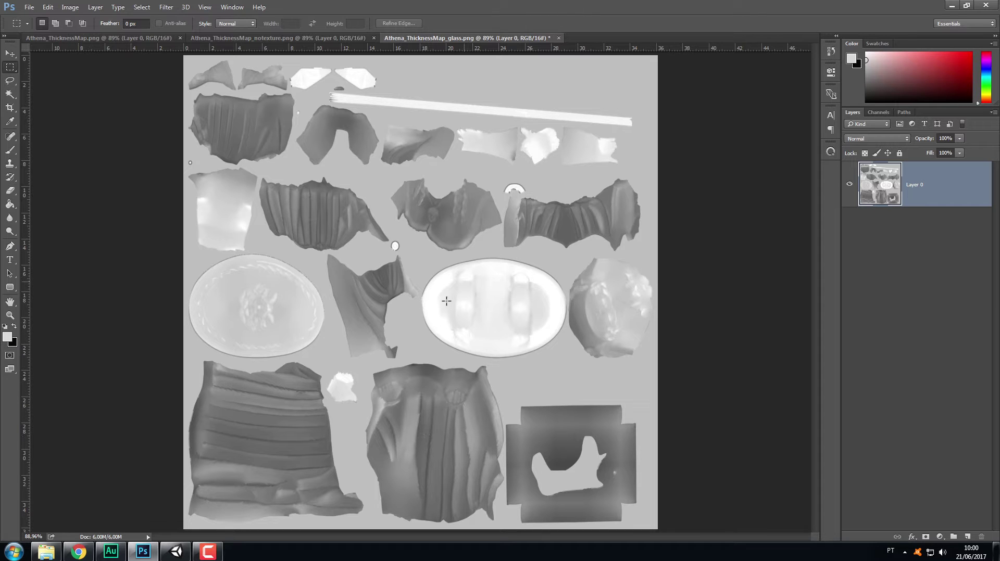
pyautogui.click(176, 551)
# Step: Drag a thickness texture from the Textures folder into the Thickness Map slot
pyautogui.click(26, 365)
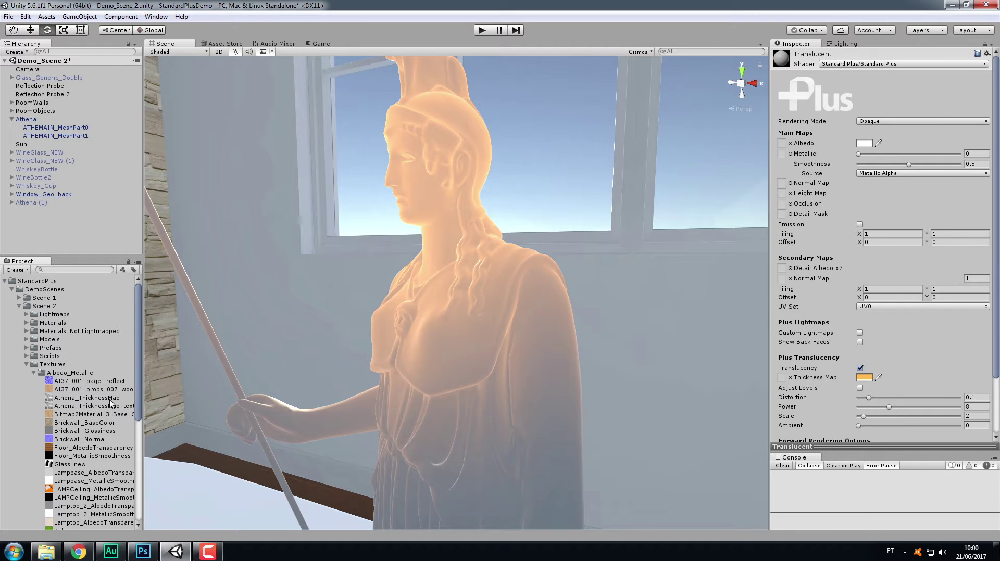
pyautogui.moveTo(110, 400); pyautogui.dragTo(781, 377)
pyautogui.moveTo(484, 287)
pyautogui.keyDown('alt'); pyautogui.mouseDown()
pyautogui.moveTo(470, 241)
pyautogui.moveTo(471, 332)
pyautogui.moveTo(585, 308)
pyautogui.moveTo(453, 292)
pyautogui.moveTo(463, 245)
pyautogui.moveTo(469, 295)
pyautogui.mouseUp(); pyautogui.keyUp('alt')
pyautogui.scroll(-3, 891, 357)
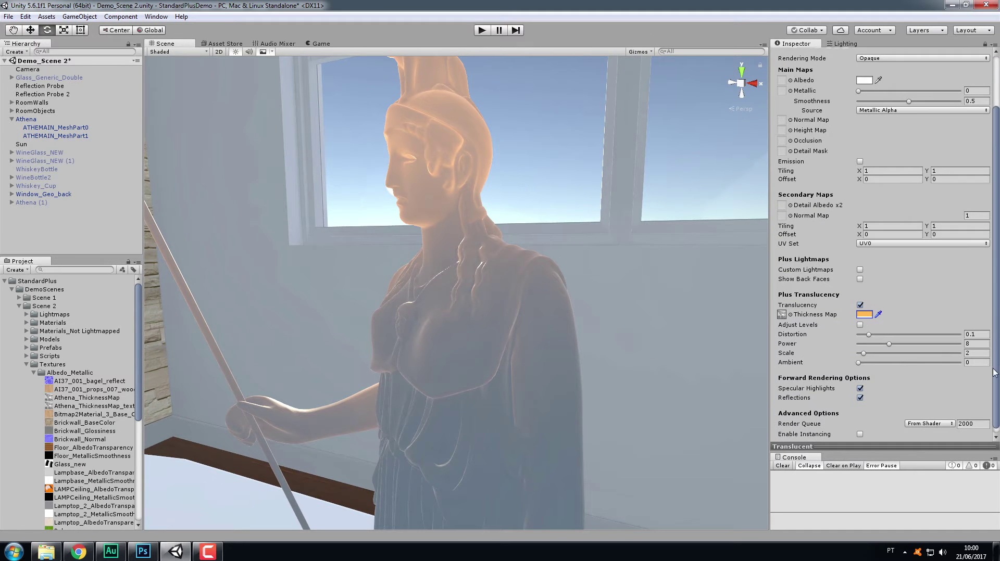
# Step: Enable Adjust Levels with IN Min 0, IN Middle 0.72 and IN Max 0.494
pyautogui.click(859, 324)
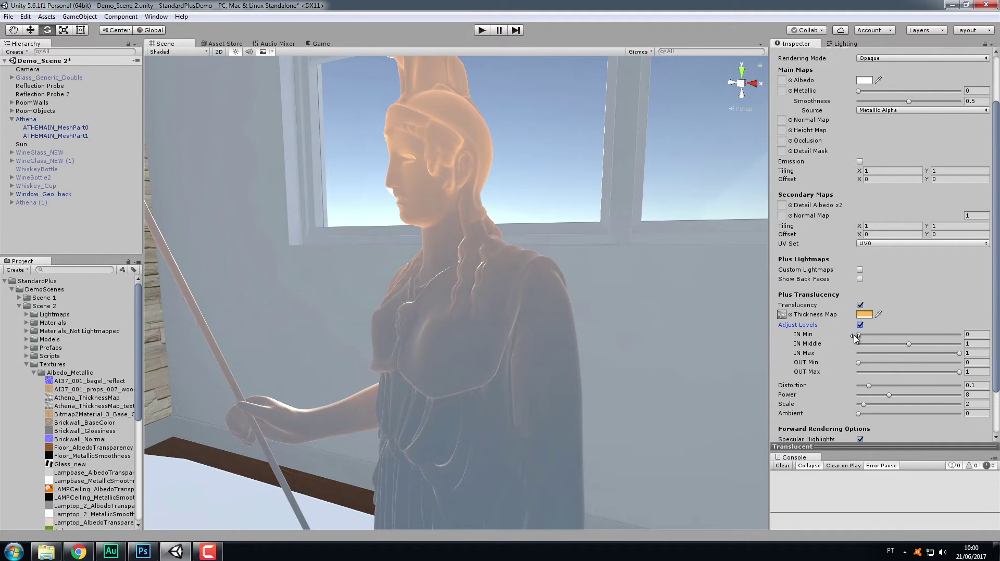
pyautogui.click(864, 336)
pyautogui.write('0')
pyautogui.moveTo(864, 338); pyautogui.dragTo(941, 356)
pyautogui.moveTo(858, 363); pyautogui.dragTo(835, 370)
pyautogui.moveTo(959, 373)
pyautogui.mouseDown()
pyautogui.moveTo(893, 376)
pyautogui.moveTo(963, 372)
pyautogui.mouseUp()
pyautogui.moveTo(906, 345); pyautogui.dragTo(973, 357)
pyautogui.moveTo(859, 334)
pyautogui.mouseDown()
pyautogui.moveTo(880, 336)
pyautogui.moveTo(843, 338)
pyautogui.mouseUp()
pyautogui.moveTo(923, 344)
pyautogui.mouseDown()
pyautogui.moveTo(866, 345)
pyautogui.moveTo(909, 354)
pyautogui.mouseUp()
pyautogui.moveTo(858, 335)
pyautogui.mouseDown()
pyautogui.moveTo(878, 335)
pyautogui.moveTo(854, 336)
pyautogui.mouseUp()
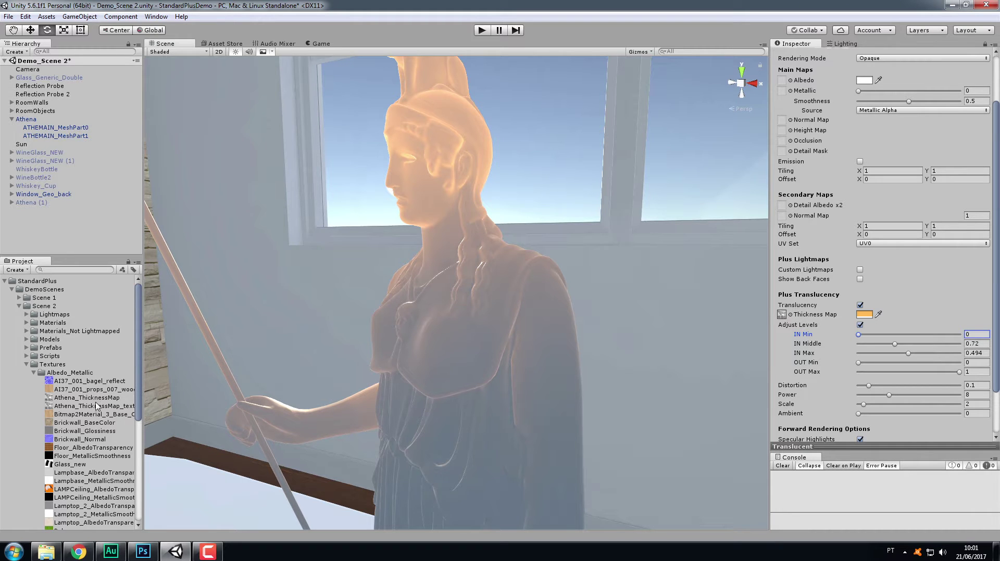
pyautogui.click(143, 551)
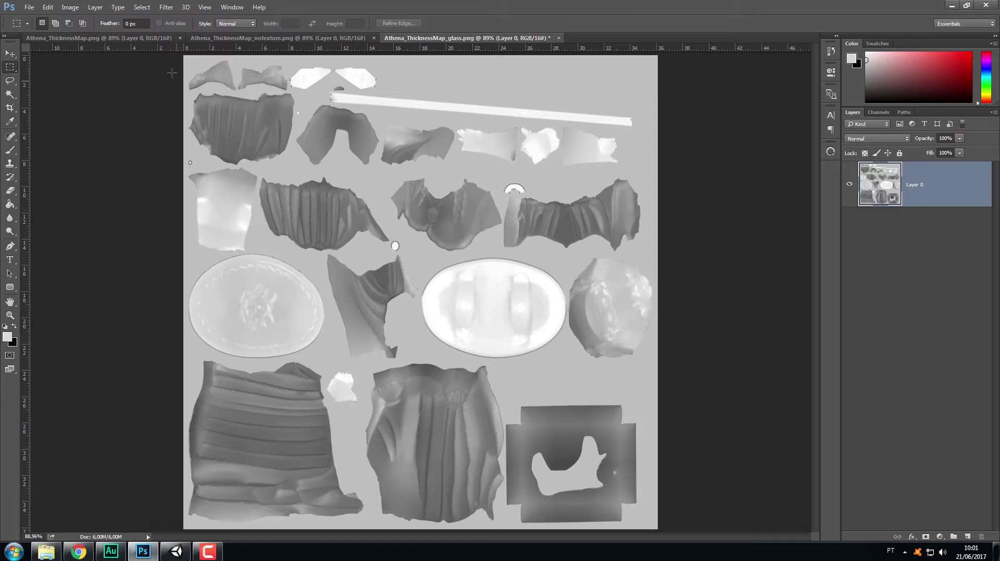
pyautogui.click(148, 37)
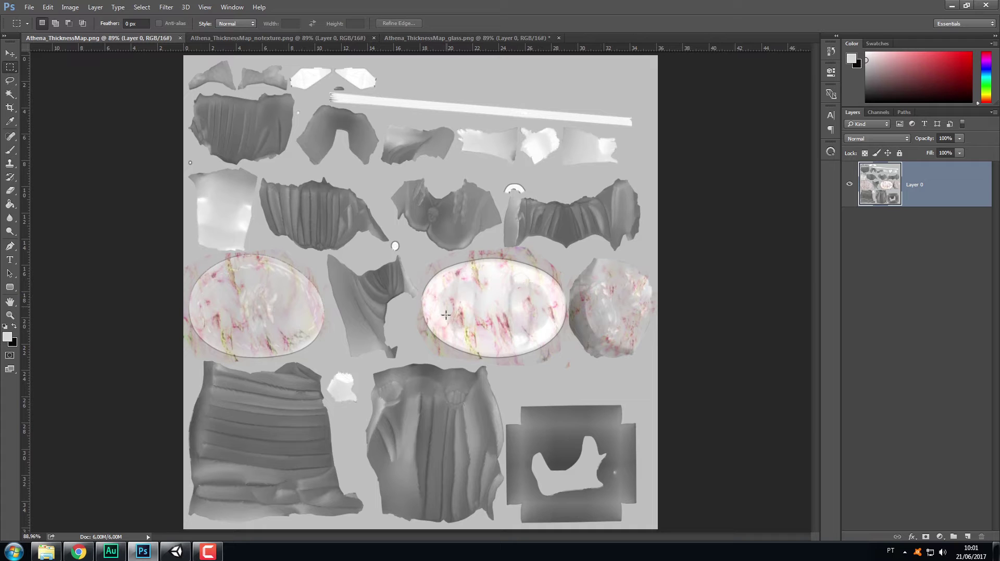
# Step: Swap another Athena texture into the Thickness Map and frame the statue frontally
pyautogui.click(176, 551)
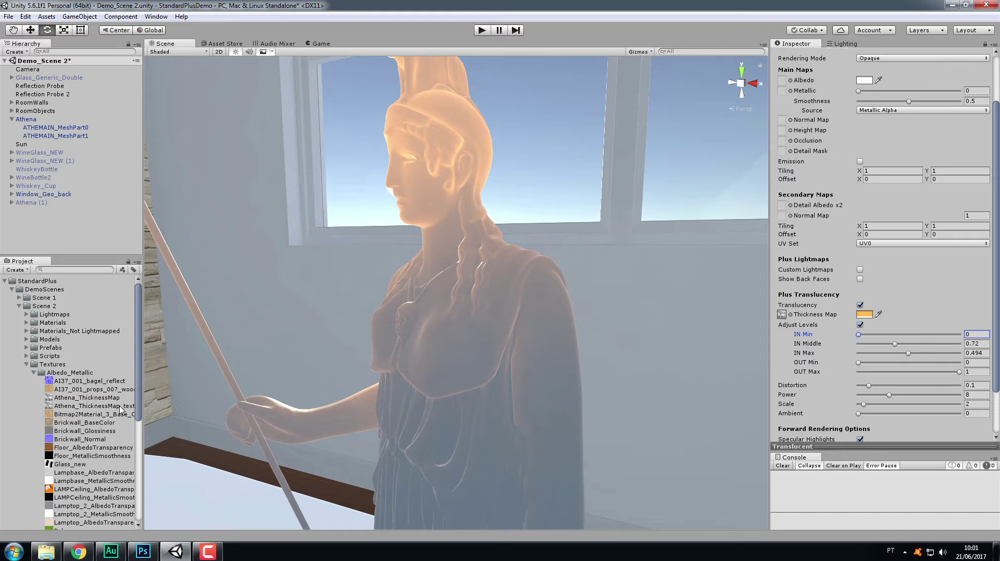
pyautogui.moveTo(119, 406); pyautogui.dragTo(783, 319)
pyautogui.moveTo(452, 106); pyautogui.dragTo(467, 185, button='middle')
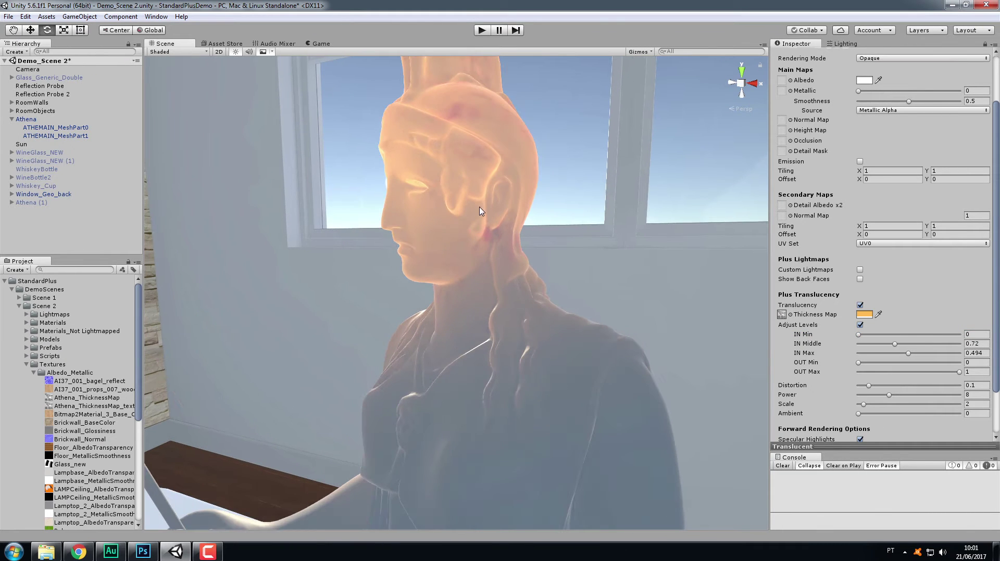
pyautogui.keyDown('alt'); pyautogui.moveTo(477, 206); pyautogui.dragTo(501, 266); pyautogui.keyUp('alt')
pyautogui.keyDown('alt'); pyautogui.moveTo(509, 308); pyautogui.dragTo(506, 301, button='right'); pyautogui.keyUp('alt')
pyautogui.keyDown('alt'); pyautogui.moveTo(505, 301); pyautogui.dragTo(453, 296); pyautogui.keyUp('alt')
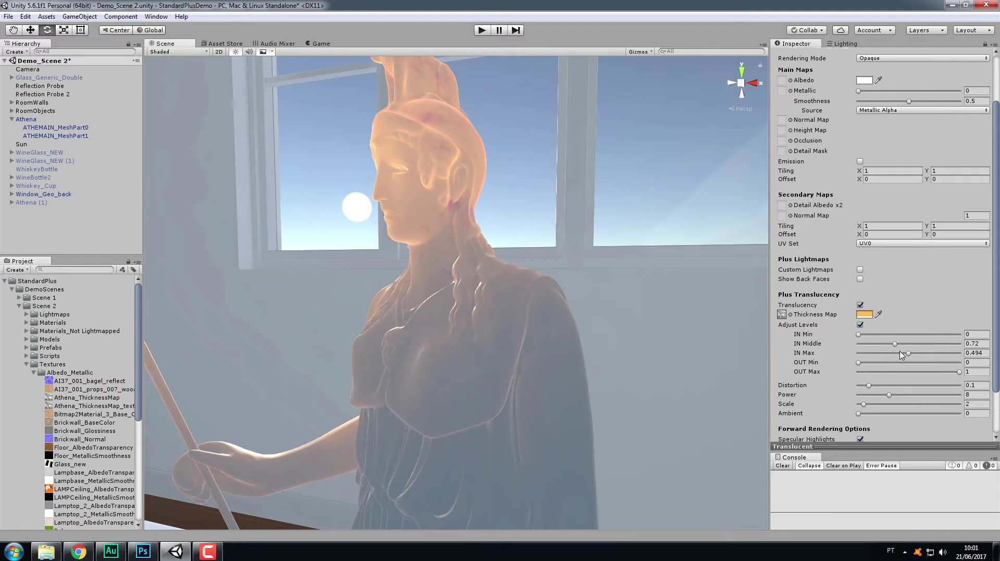
# Step: Set IN Max to 1 and IN Middle to 1.46, keeping Adjust Levels on
pyautogui.moveTo(906, 355); pyautogui.dragTo(971, 360)
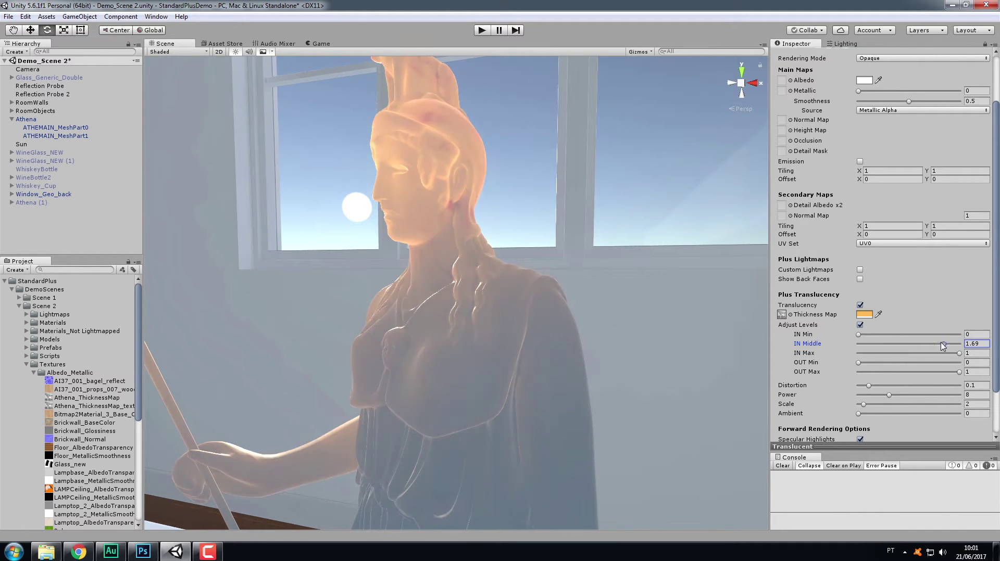
pyautogui.click(859, 325)
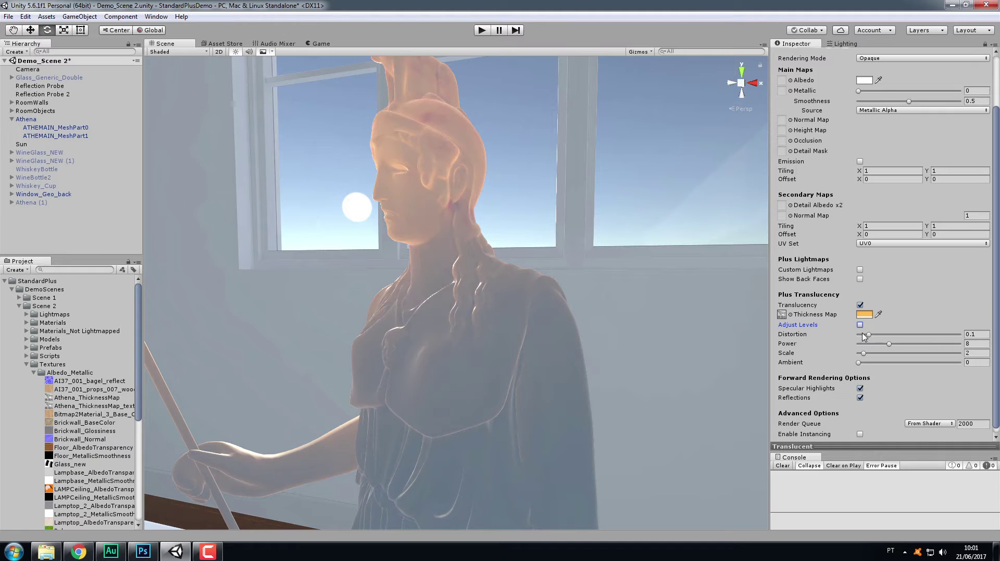
pyautogui.click(859, 325)
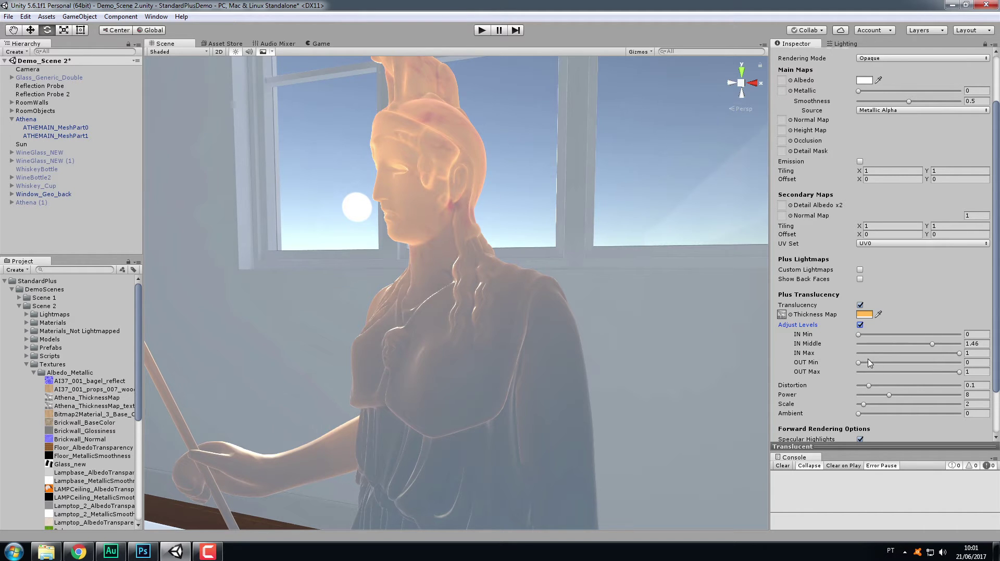
# Step: Raise OUT Min to 0.408 and settle translucency Distortion at 0.083
pyautogui.moveTo(858, 363); pyautogui.dragTo(899, 369)
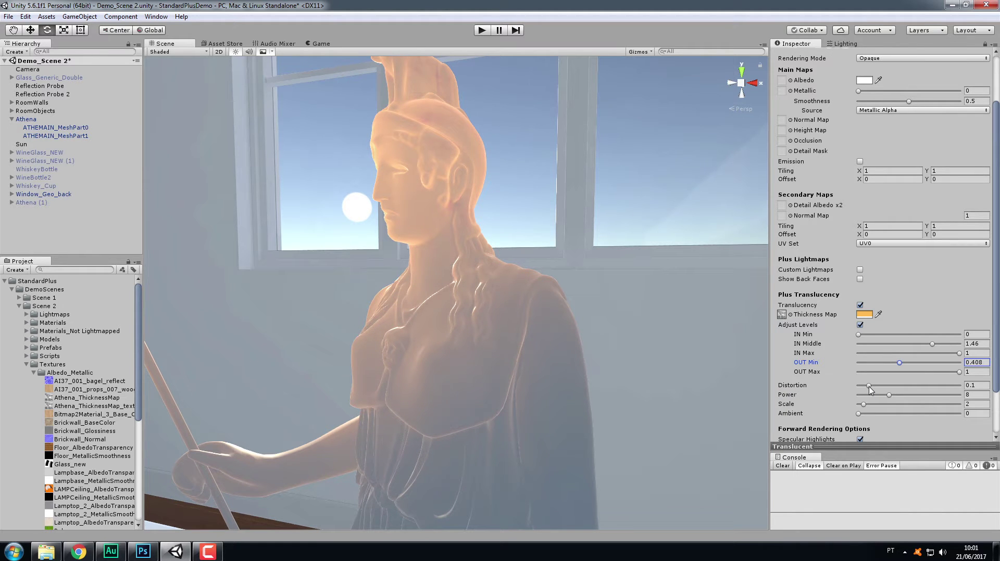
pyautogui.moveTo(868, 386); pyautogui.dragTo(831, 389)
pyautogui.keyDown('alt'); pyautogui.moveTo(538, 345); pyautogui.dragTo(510, 346); pyautogui.keyUp('alt')
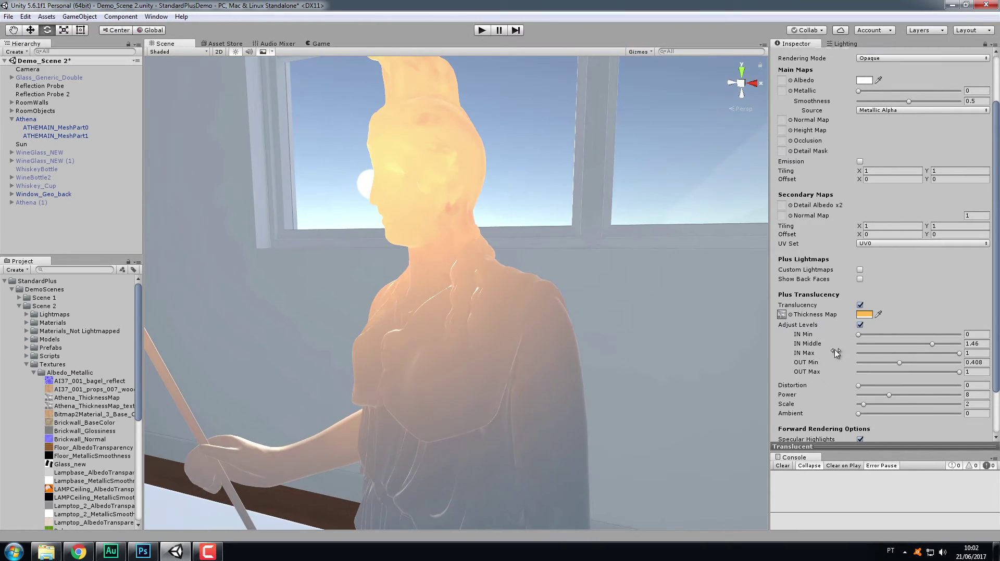
pyautogui.click(864, 387)
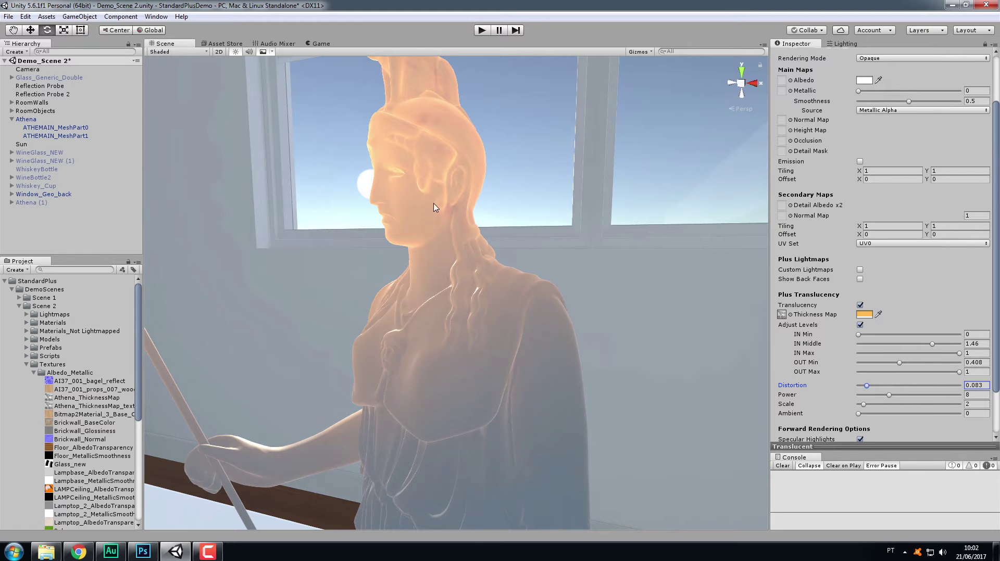
pyautogui.moveTo(435, 208)
pyautogui.keyDown('alt'); pyautogui.mouseDown()
pyautogui.moveTo(431, 195)
pyautogui.moveTo(393, 185)
pyautogui.moveTo(477, 197)
pyautogui.moveTo(446, 196)
pyautogui.moveTo(463, 234)
pyautogui.moveTo(449, 196)
pyautogui.moveTo(449, 216)
pyautogui.moveTo(531, 216)
pyautogui.moveTo(449, 208)
pyautogui.mouseUp(); pyautogui.keyUp('alt')
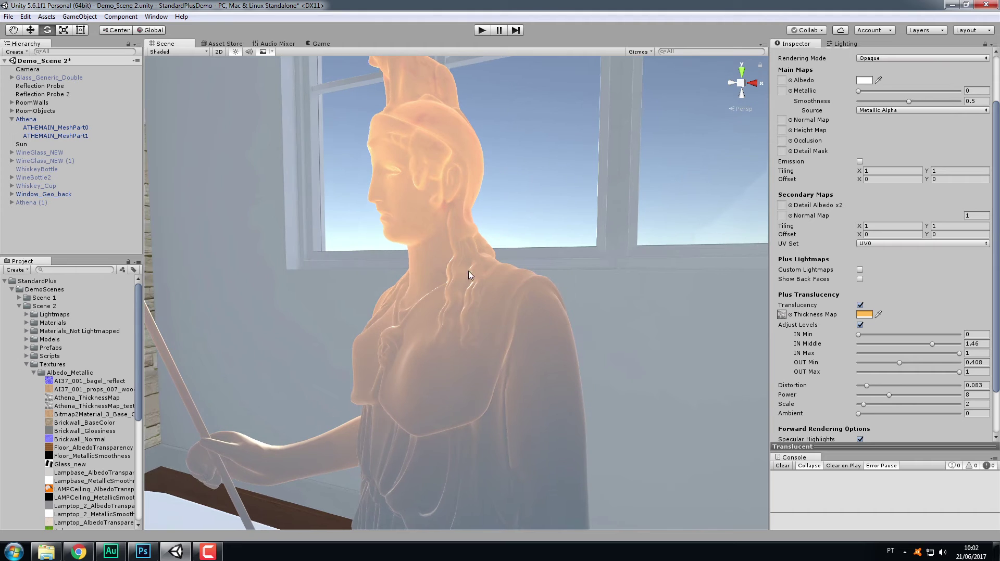
# Step: Settle translucency Power at 13 after trying values from 9 up to 24
pyautogui.moveTo(482, 302); pyautogui.dragTo(499, 297, button='middle')
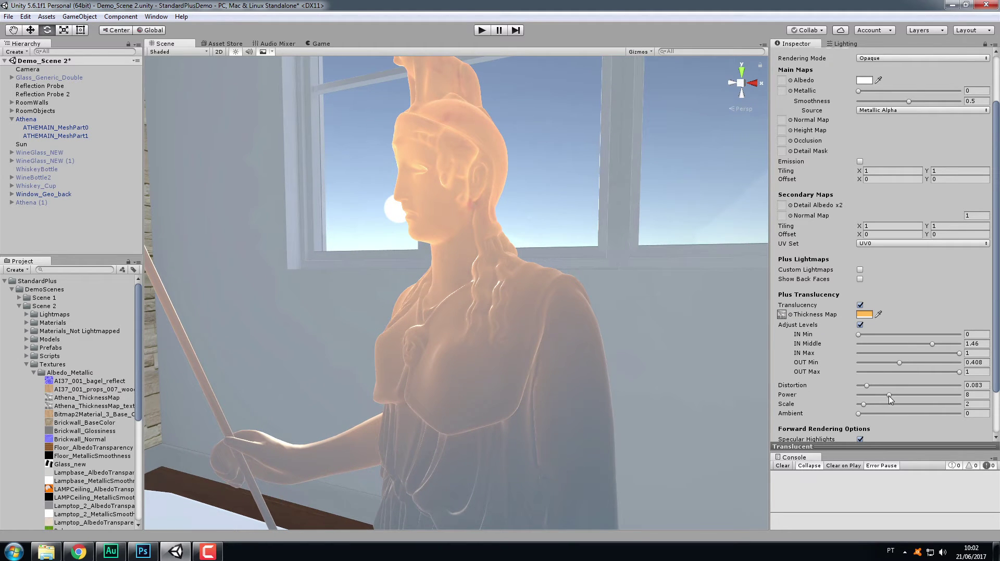
pyautogui.moveTo(890, 399); pyautogui.dragTo(834, 390)
pyautogui.keyDown('alt'); pyautogui.moveTo(599, 381); pyautogui.dragTo(609, 350); pyautogui.keyUp('alt')
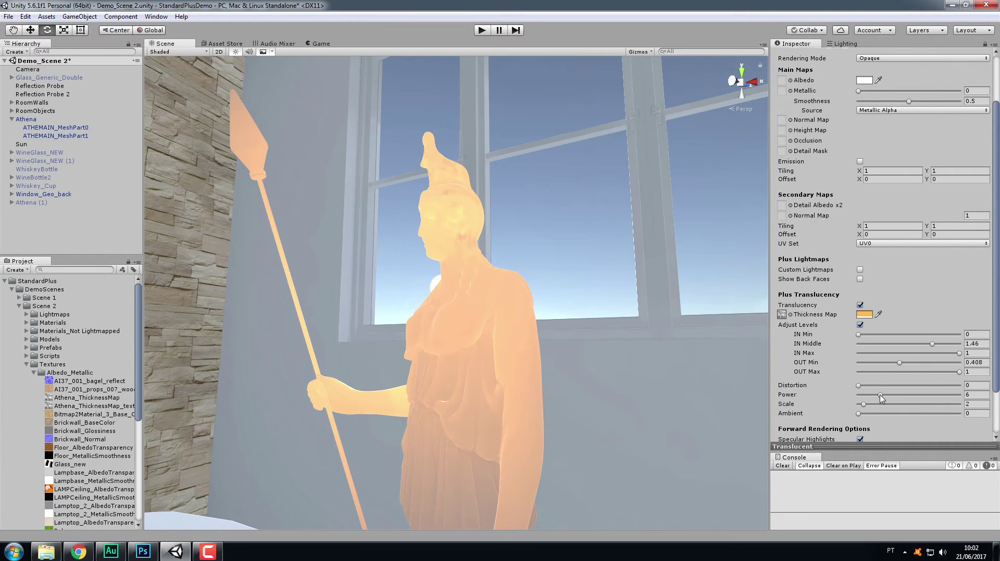
pyautogui.moveTo(881, 399); pyautogui.dragTo(953, 398)
pyautogui.keyDown('alt'); pyautogui.moveTo(685, 366); pyautogui.dragTo(395, 292); pyautogui.keyUp('alt')
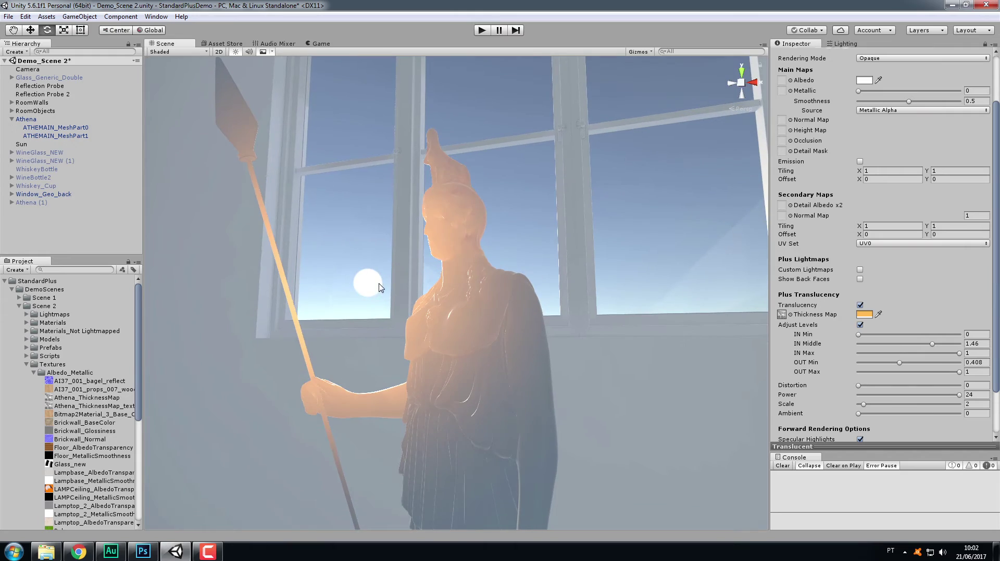
pyautogui.keyDown('alt'); pyautogui.moveTo(463, 314); pyautogui.dragTo(434, 308); pyautogui.keyUp('alt')
pyautogui.moveTo(958, 398); pyautogui.dragTo(910, 398)
pyautogui.keyDown('alt'); pyautogui.moveTo(458, 292); pyautogui.dragTo(544, 424, button='right'); pyautogui.keyUp('alt')
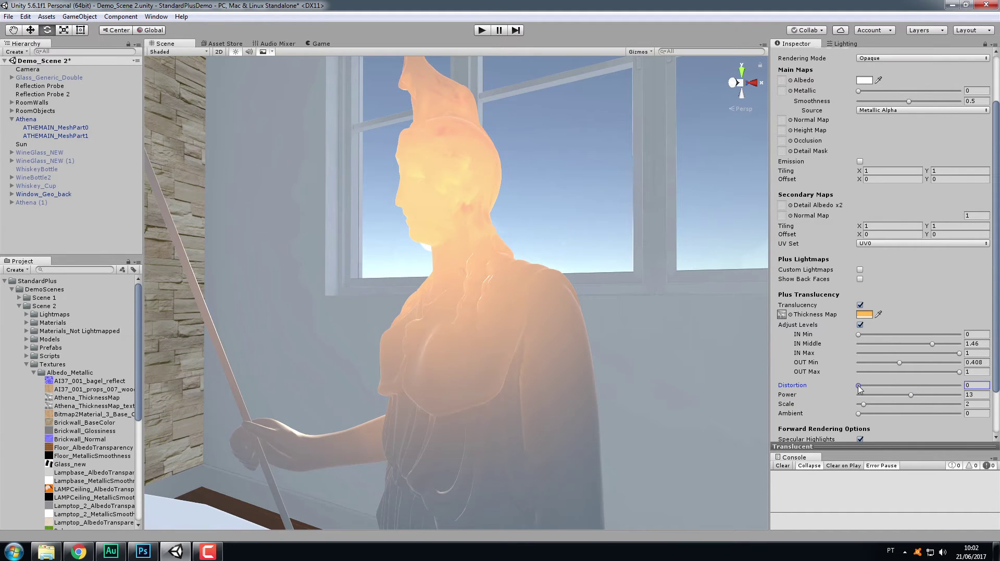
# Step: Set Distortion to 0.041 and OUT Min to 0.248, keeping OUT Max at 1
pyautogui.moveTo(859, 387); pyautogui.dragTo(862, 387)
pyautogui.keyDown('alt'); pyautogui.moveTo(734, 361); pyautogui.dragTo(646, 345); pyautogui.keyUp('alt')
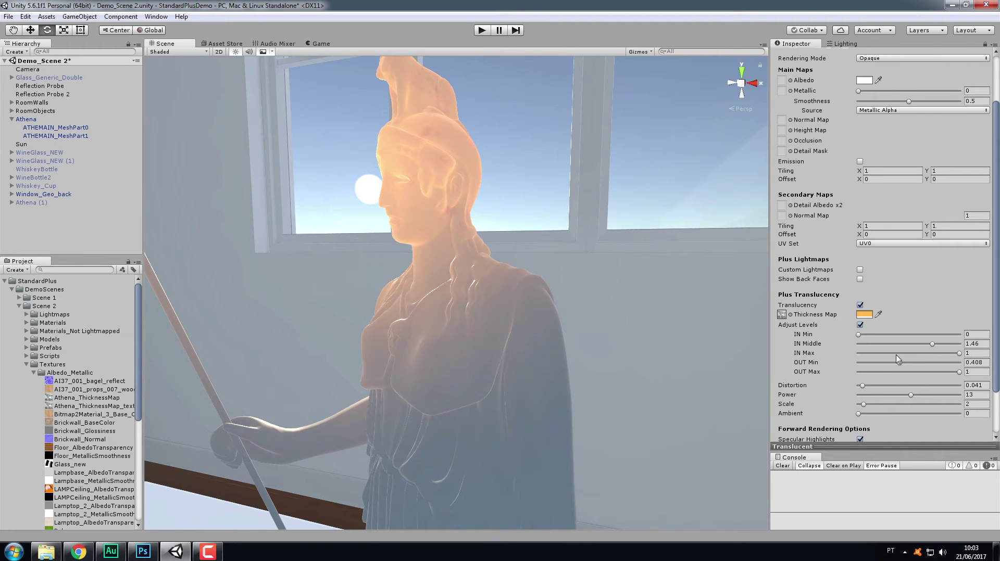
pyautogui.moveTo(899, 363); pyautogui.dragTo(883, 362)
pyautogui.moveTo(956, 375); pyautogui.dragTo(927, 358)
# Step: Set IN Min to 0.165, translucency Scale to 2.1 and Ambient to 1.03
pyautogui.moveTo(856, 335); pyautogui.dragTo(949, 353)
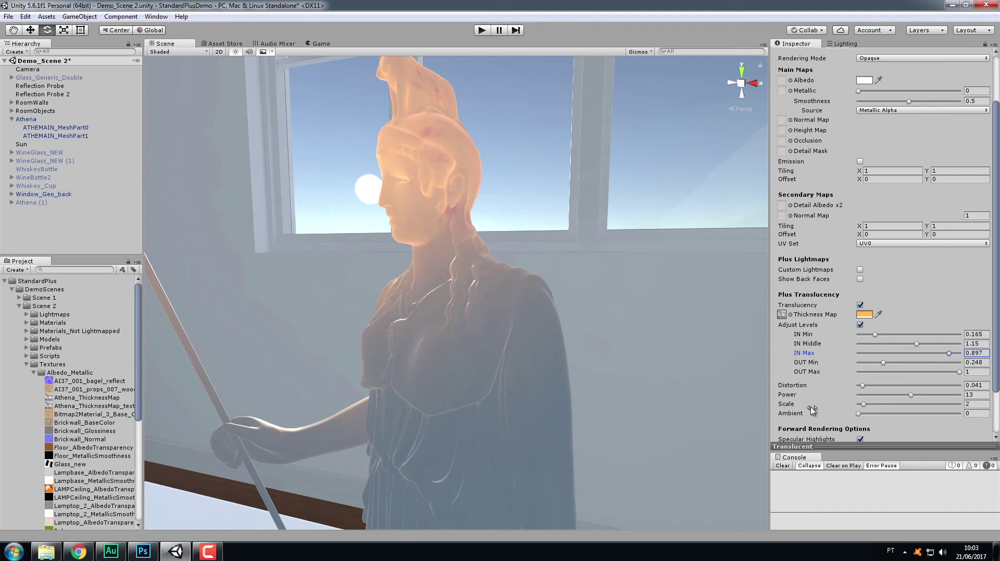
pyautogui.moveTo(863, 408)
pyautogui.mouseDown()
pyautogui.moveTo(903, 408)
pyautogui.moveTo(846, 416)
pyautogui.moveTo(887, 415)
pyautogui.moveTo(865, 410)
pyautogui.mouseUp()
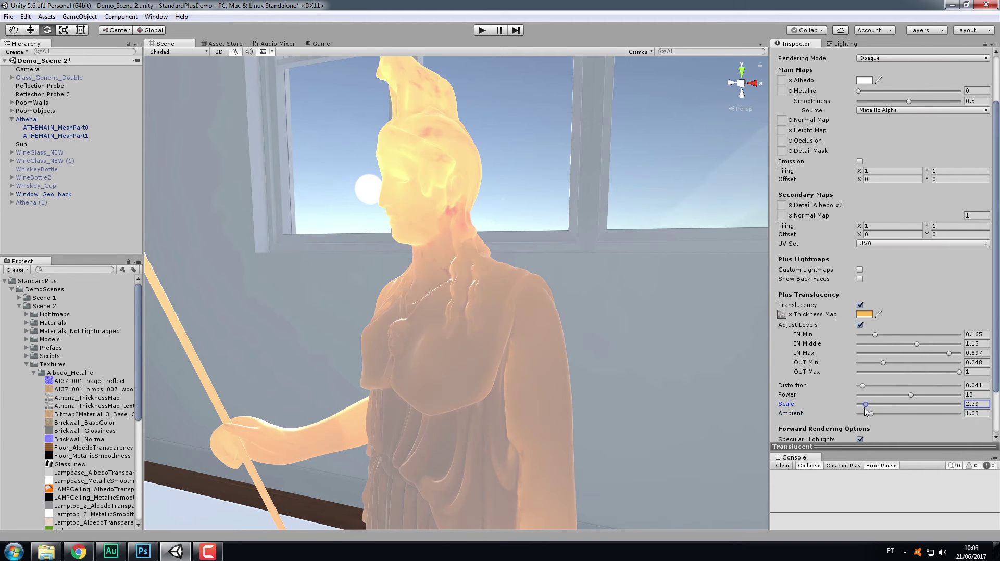
pyautogui.click(832, 44)
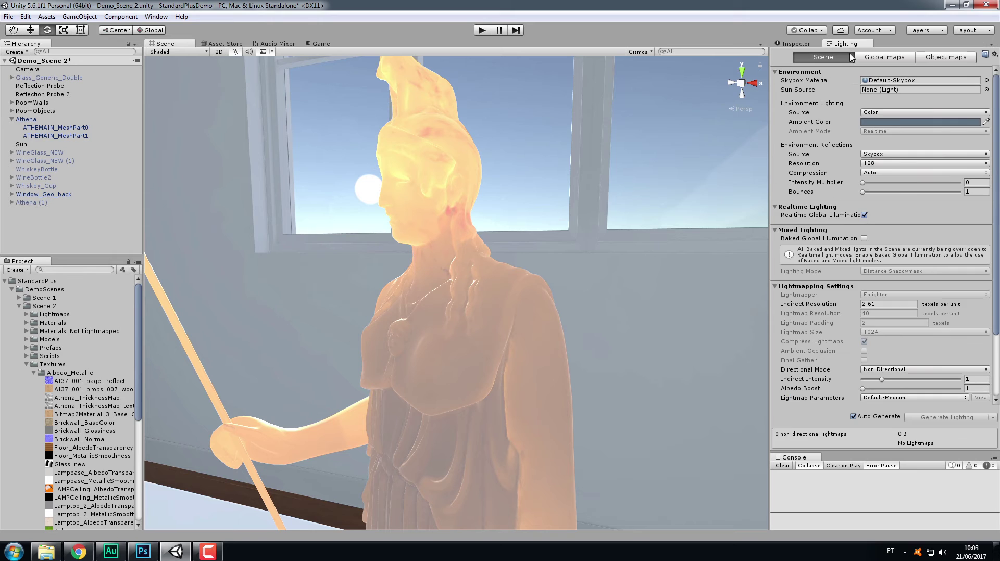
pyautogui.click(807, 45)
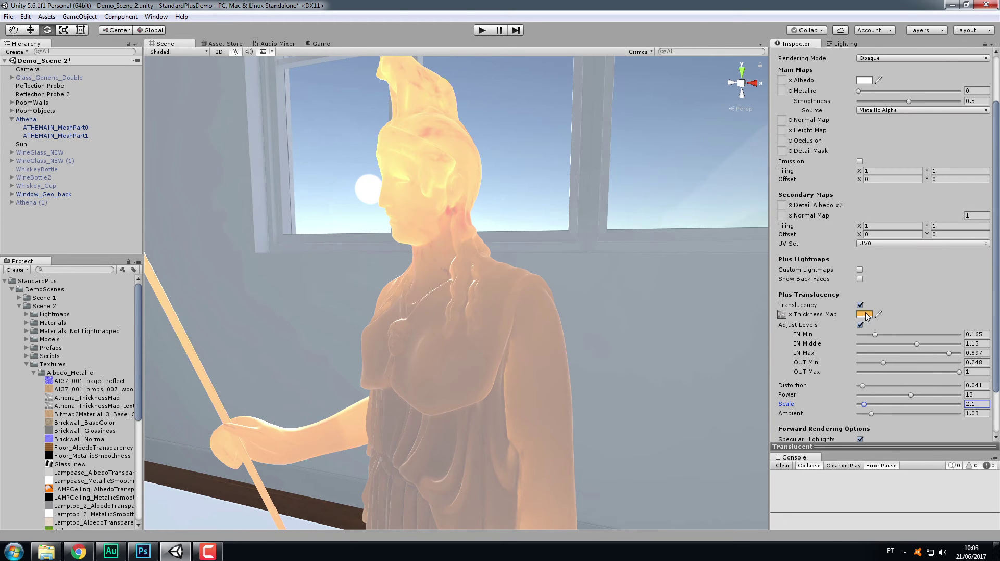
# Step: Try Ambient values between 1.03 and 0.29, settle on 0.78, and orbit around the statue
pyautogui.moveTo(871, 415)
pyautogui.mouseDown()
pyautogui.moveTo(891, 416)
pyautogui.moveTo(856, 416)
pyautogui.moveTo(867, 416)
pyautogui.mouseUp()
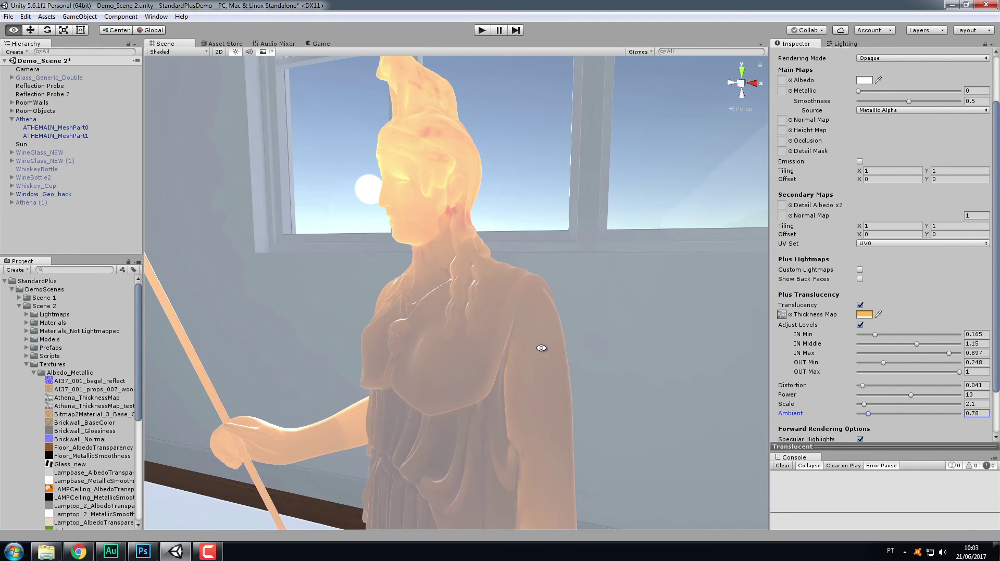
pyautogui.keyDown('alt'); pyautogui.moveTo(540, 350); pyautogui.dragTo(475, 339); pyautogui.keyUp('alt')
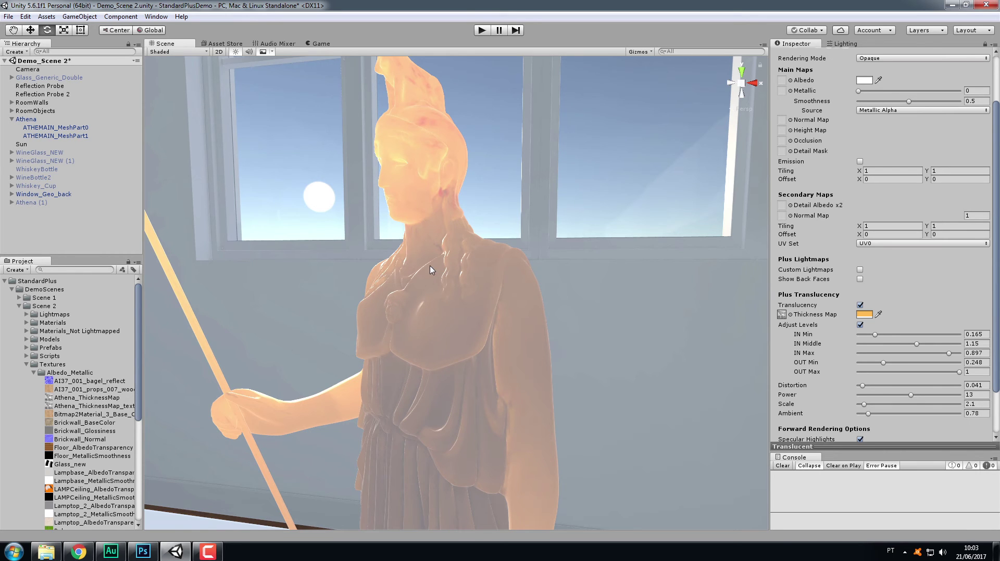
pyautogui.keyDown('alt'); pyautogui.moveTo(446, 276); pyautogui.dragTo(475, 322); pyautogui.keyUp('alt')
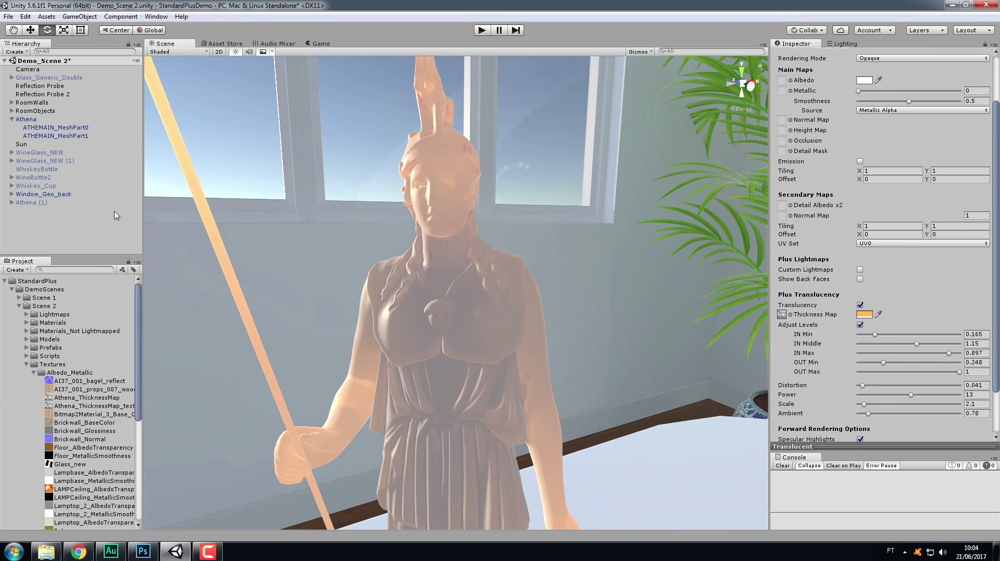
# Step: Check the Sun light, then select both ATHEMAIN mesh parts and turn Receive Shadows on to compare
pyautogui.click(31, 147)
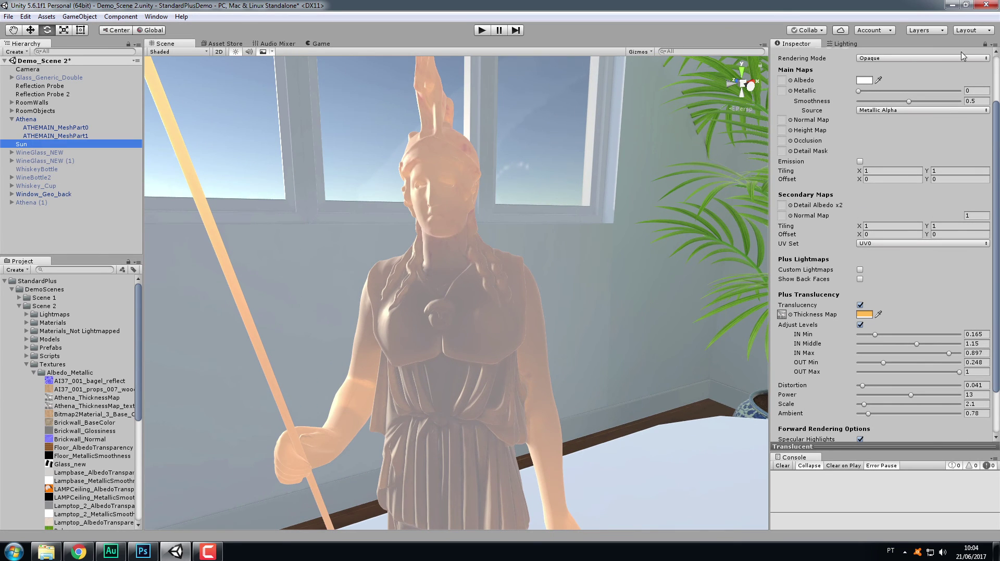
pyautogui.click(983, 46)
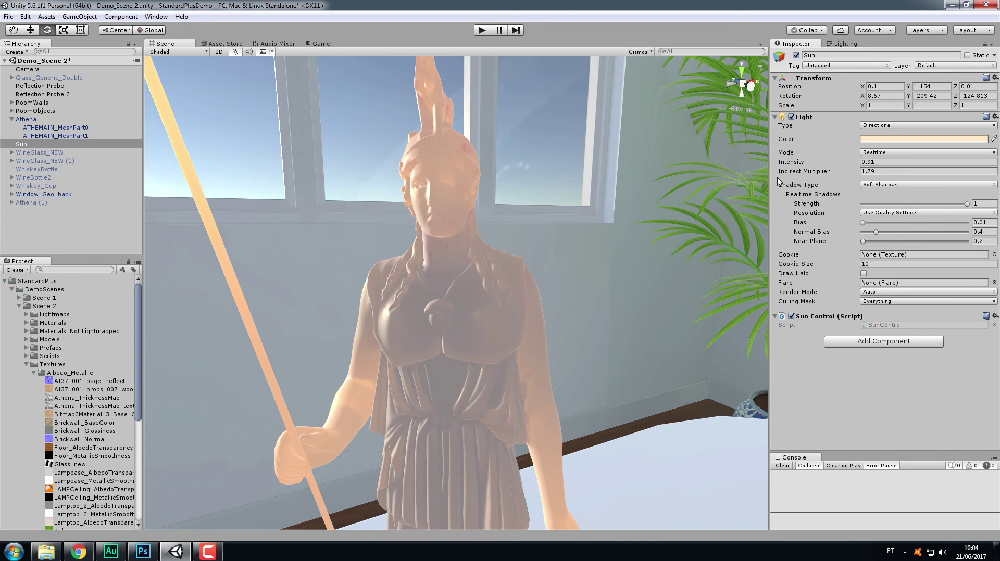
pyautogui.click(90, 128)
pyautogui.keyDown('shift'); pyautogui.click(99, 137); pyautogui.keyUp('shift')
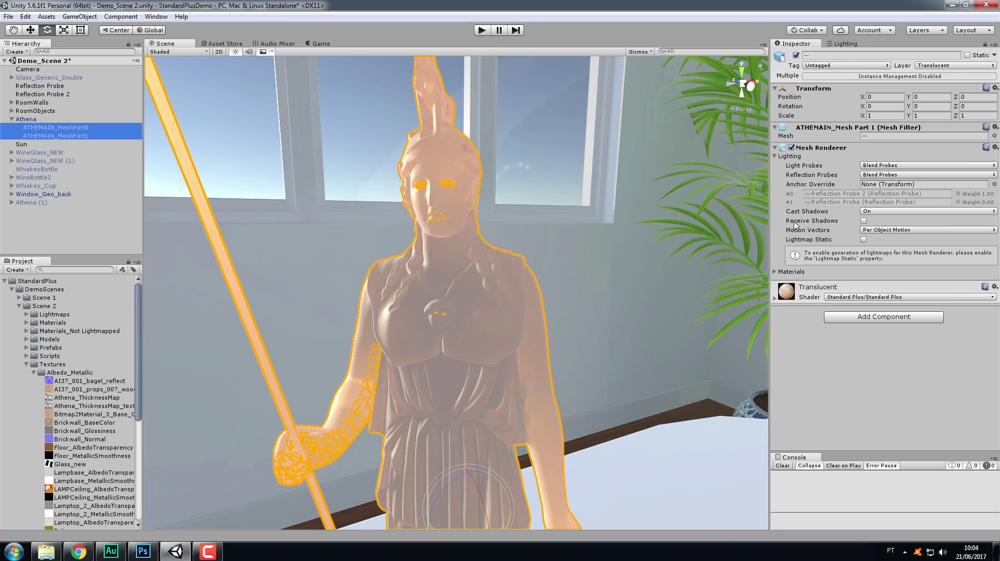
pyautogui.click(864, 221)
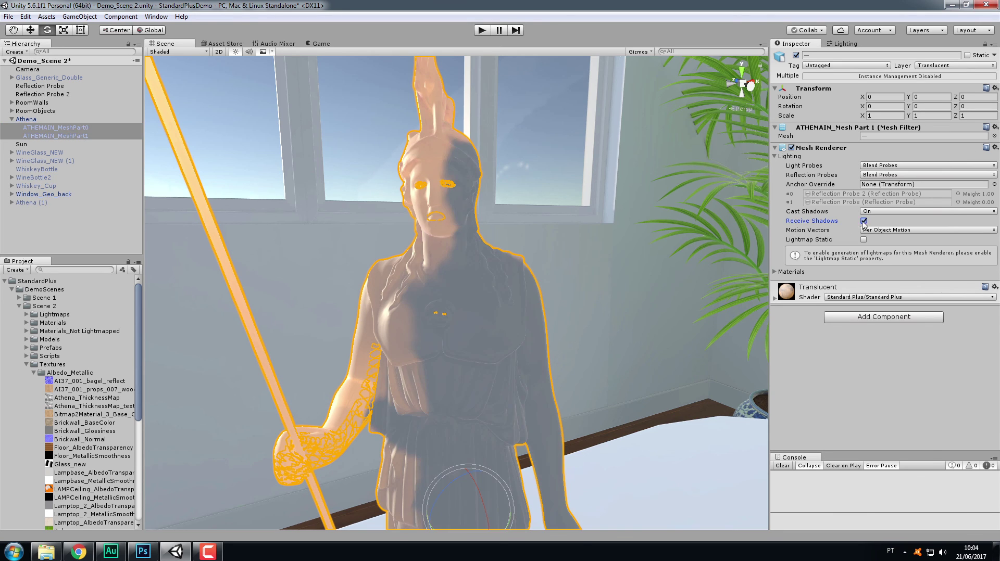
pyautogui.keyDown('alt'); pyautogui.moveTo(503, 261); pyautogui.dragTo(468, 271); pyautogui.keyUp('alt')
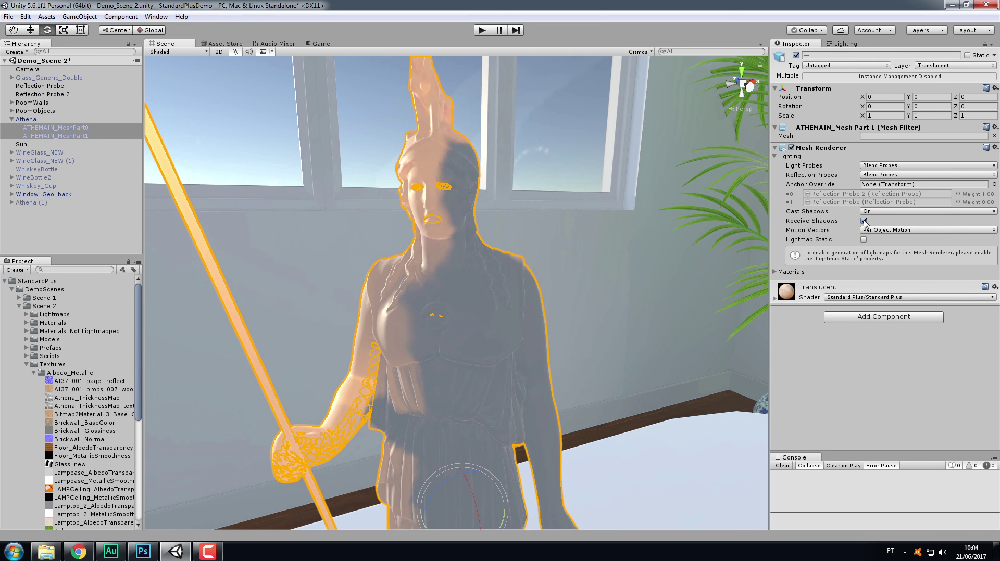
# Step: Switch Receive Shadows off on the Athena parts, deselect them, and view the evenly glowing statue
pyautogui.click(863, 221)
pyautogui.click(109, 250)
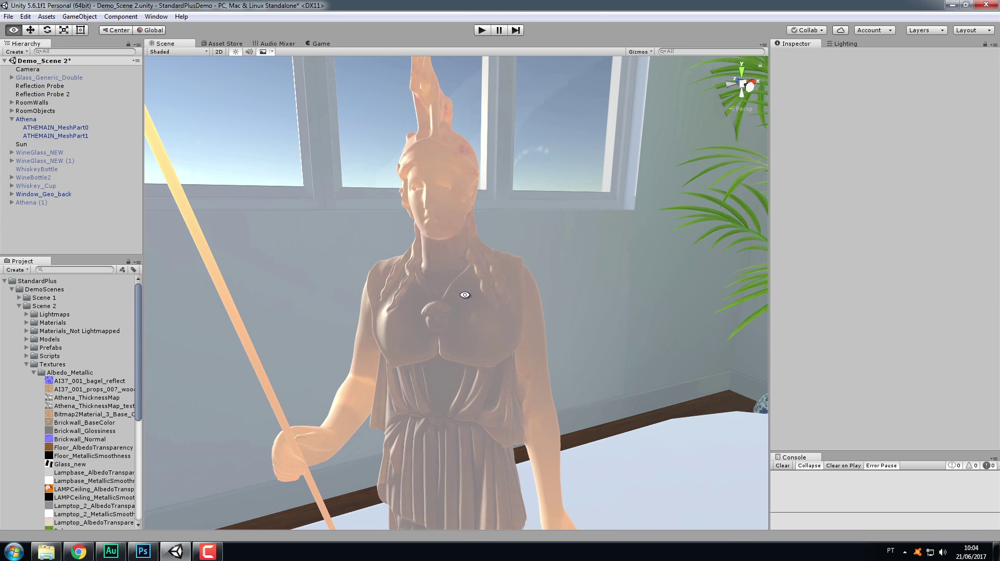
pyautogui.keyDown('alt'); pyautogui.moveTo(322, 271); pyautogui.dragTo(450, 295); pyautogui.keyUp('alt')
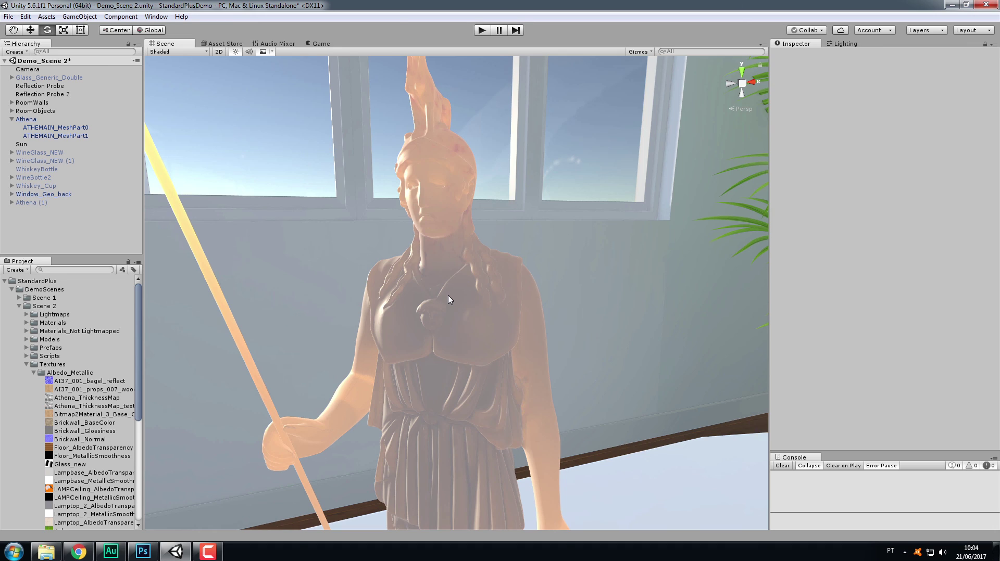